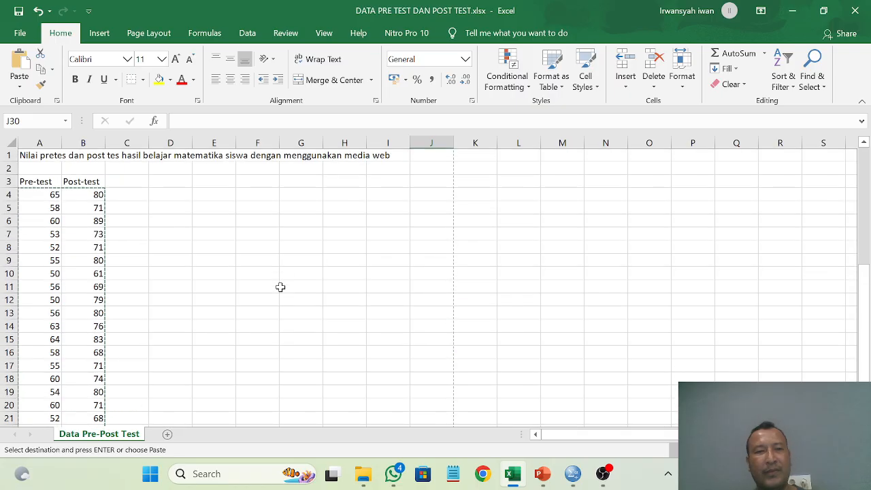
# Step: Switch to SPSS, close the T-Test output without saving it, and bring up the Data Editor
pyautogui.moveTo(575, 481)
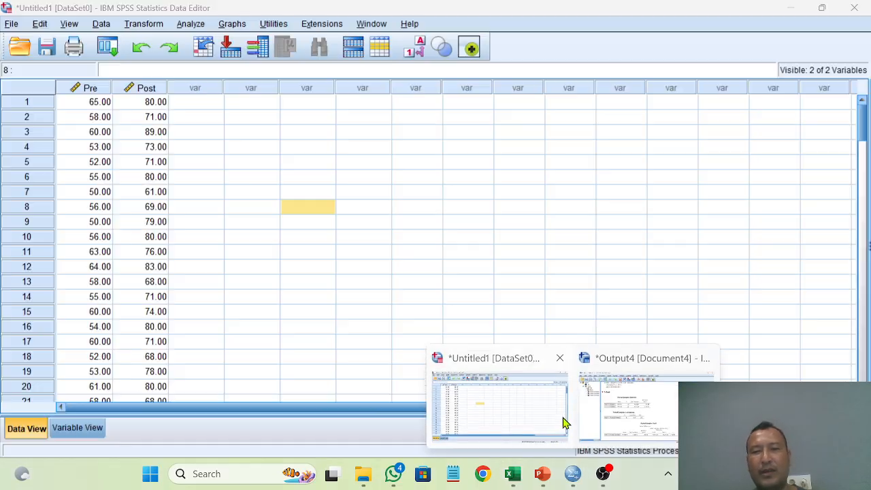
pyautogui.moveTo(723, 366)
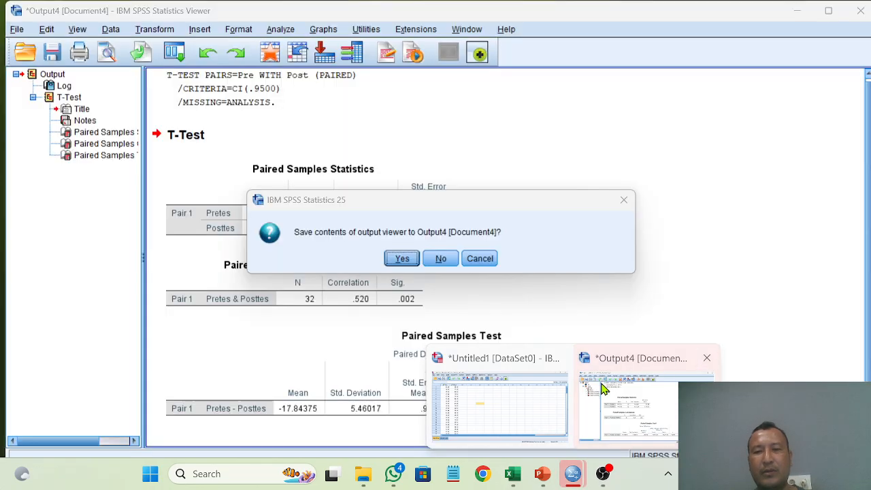
pyautogui.click(611, 378)
pyautogui.click(441, 259)
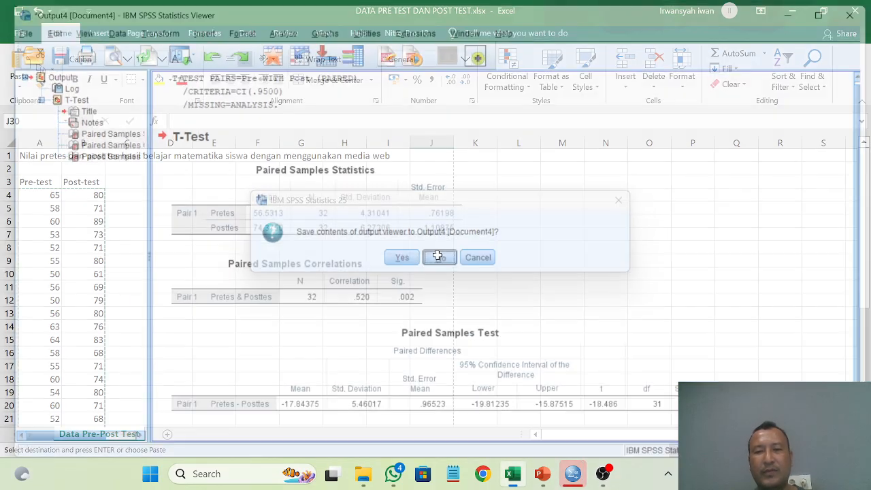
pyautogui.click(572, 477)
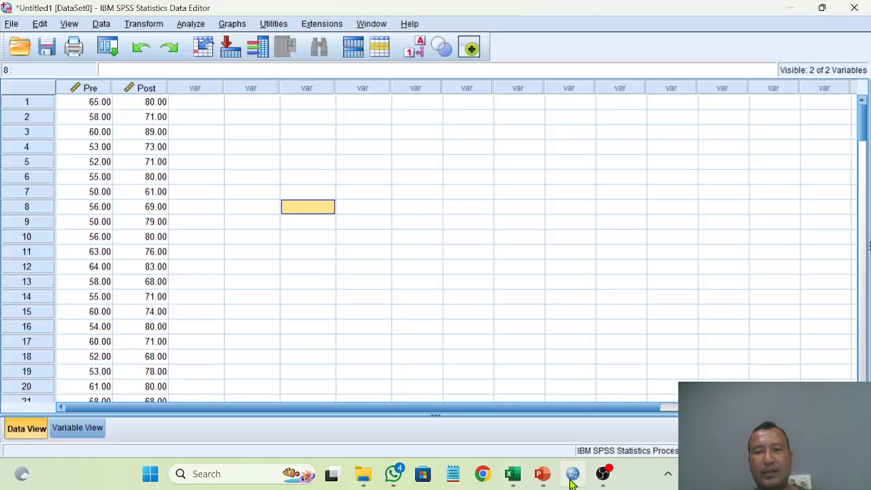
pyautogui.click(423, 317)
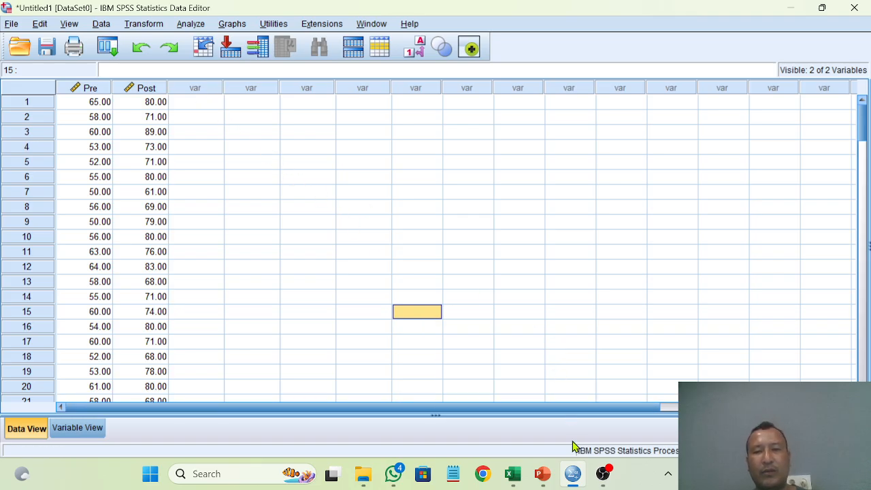
# Step: Switch to PowerPoint and review the N-Gain formula slide
pyautogui.moveTo(593, 481)
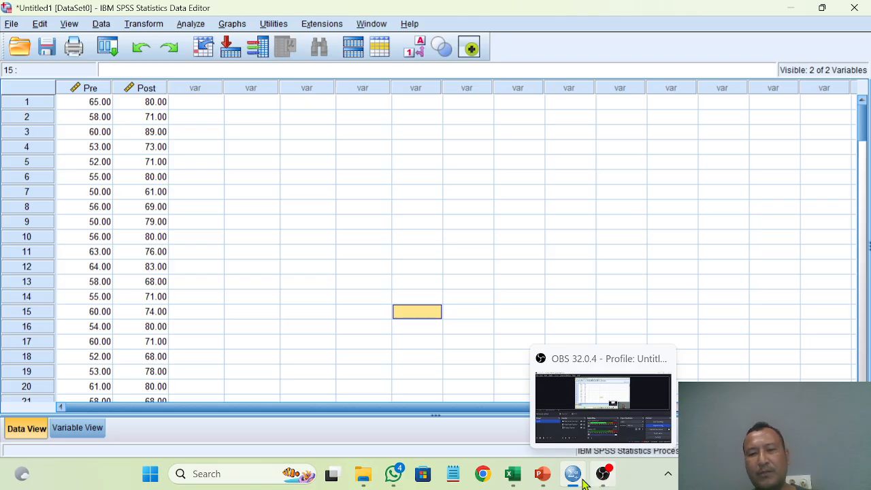
pyautogui.moveTo(527, 480)
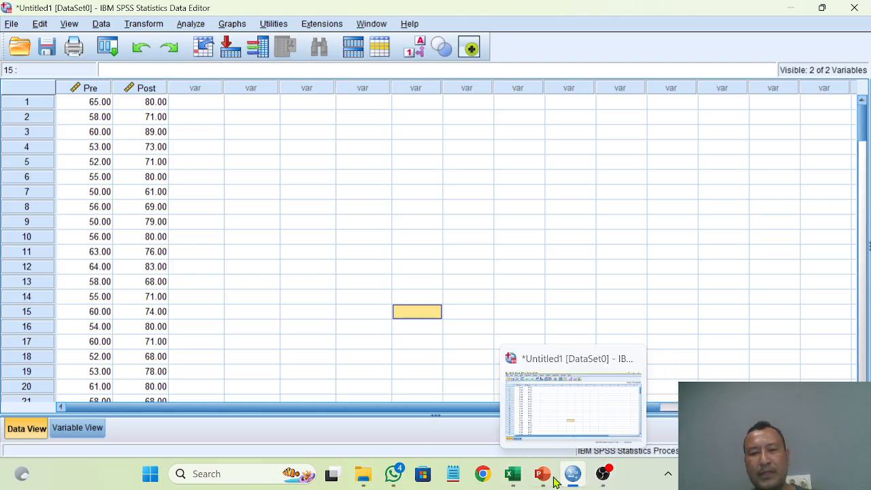
pyautogui.click(548, 480)
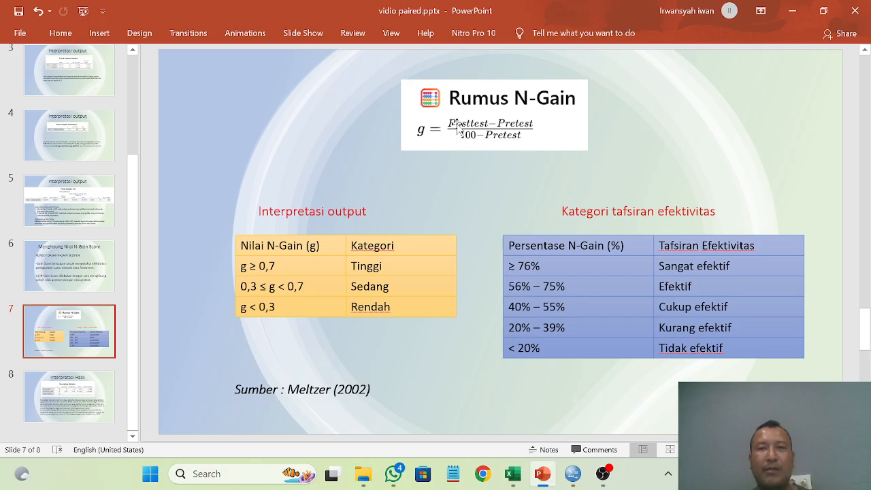
# Step: Return to the SPSS Data Editor and start a Compute Variable with the target variable named Posttes_pretes
pyautogui.click(577, 478)
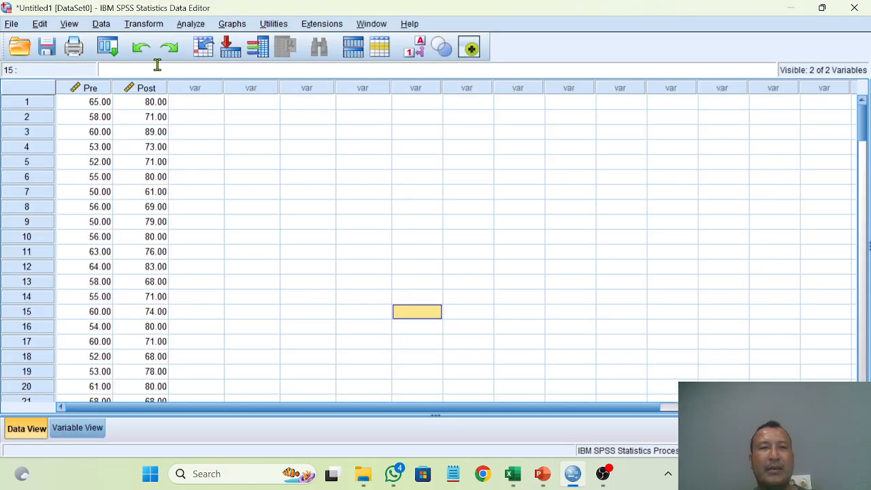
pyautogui.click(137, 26)
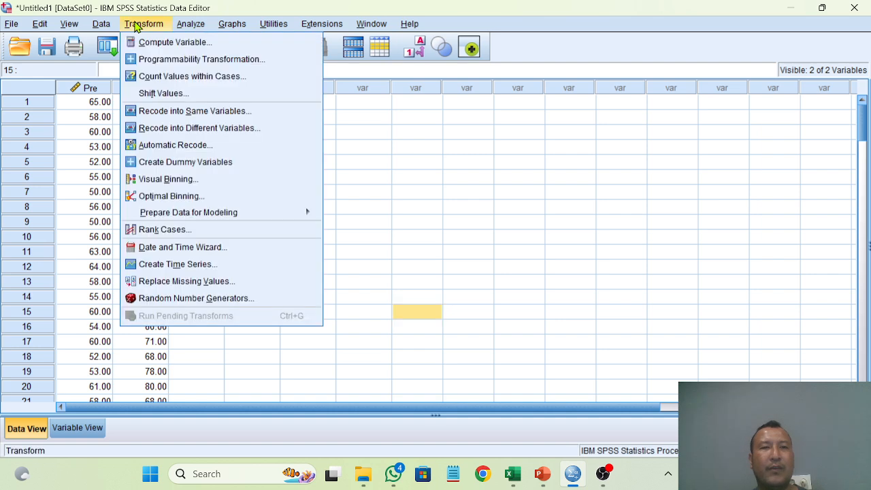
pyautogui.click(160, 45)
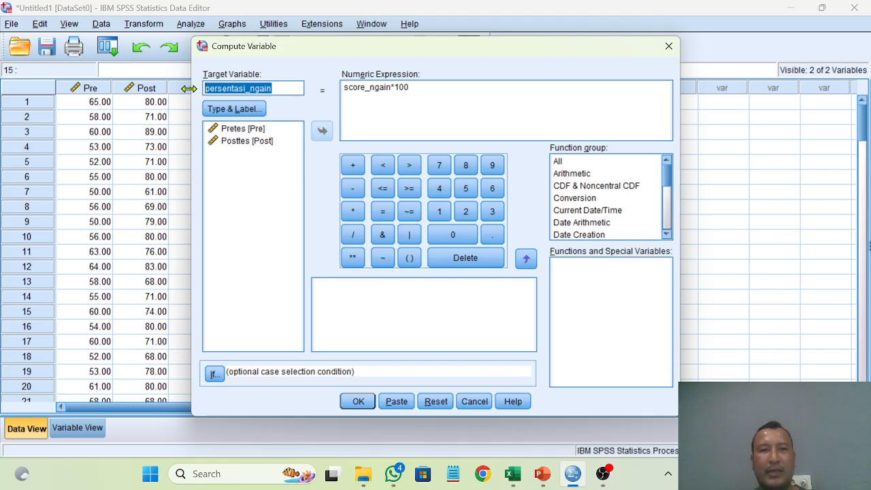
pyautogui.press('BackSpace')
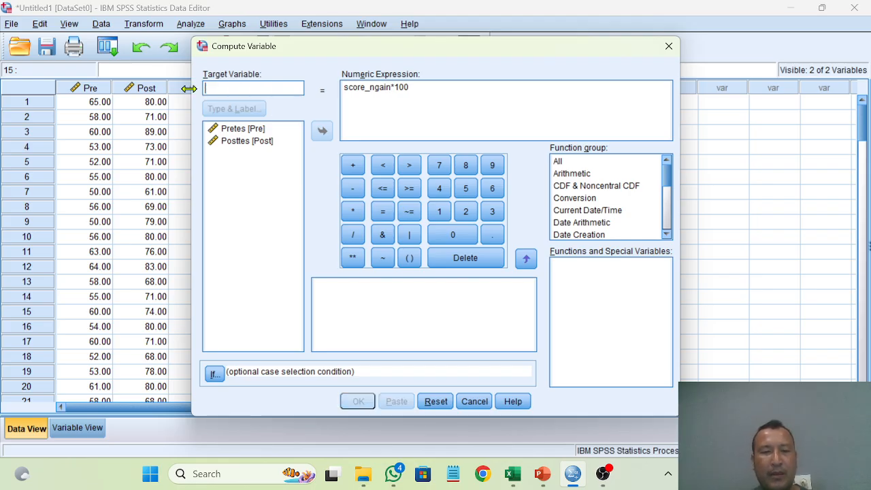
pyautogui.write('PO')
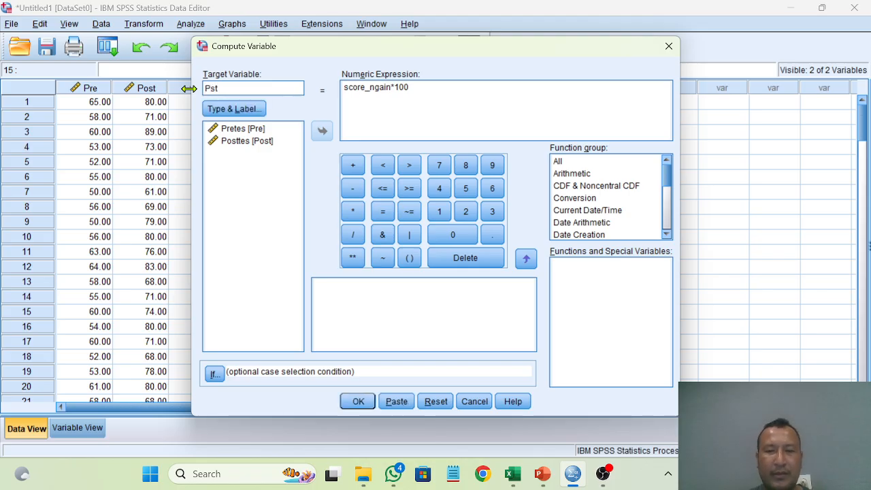
pyautogui.write('sttes')
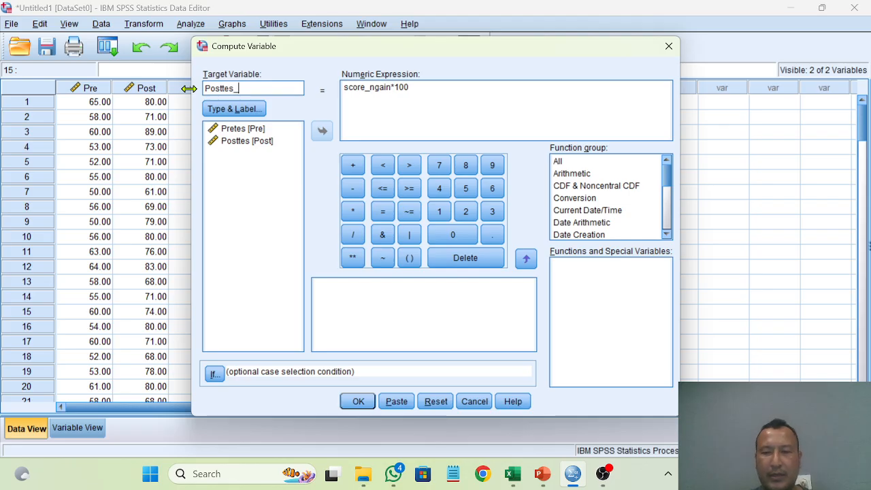
pyautogui.write('_pretes')
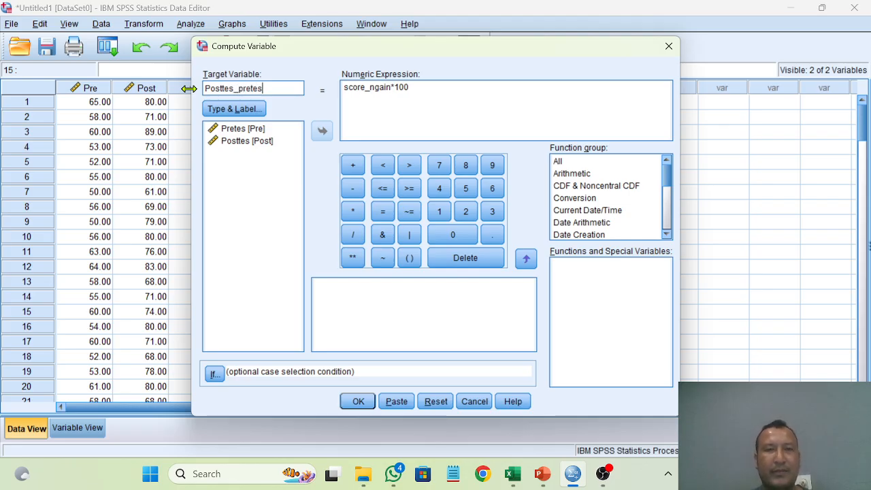
# Step: Replace the numeric expression with Post-Pre and run the computation
pyautogui.click(417, 89)
pyautogui.hotkey('ctrl', 'a')
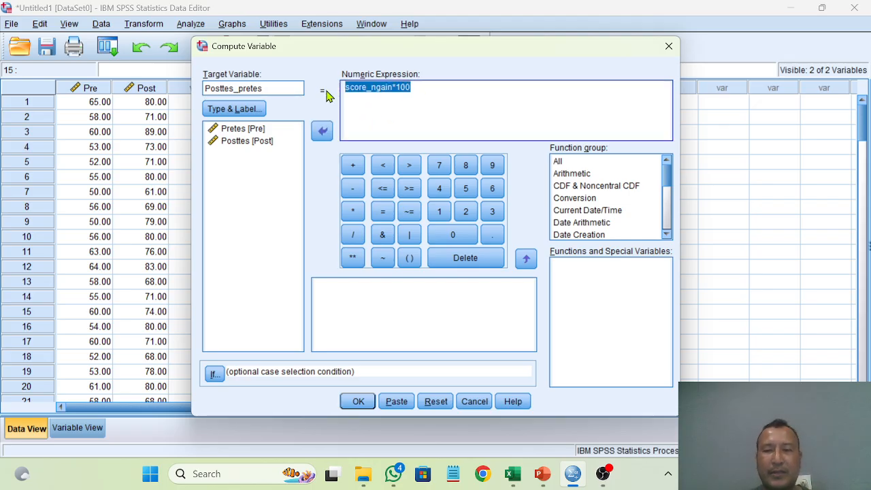
pyautogui.press('BackSpace')
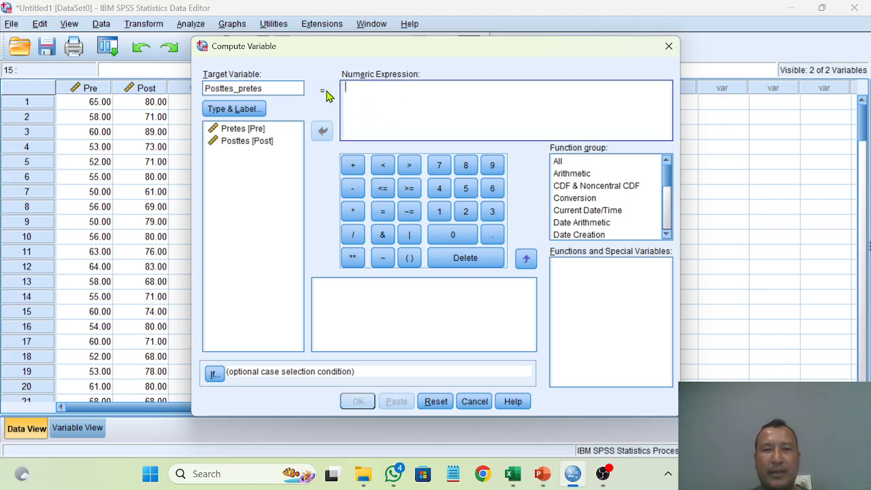
pyautogui.click(248, 142)
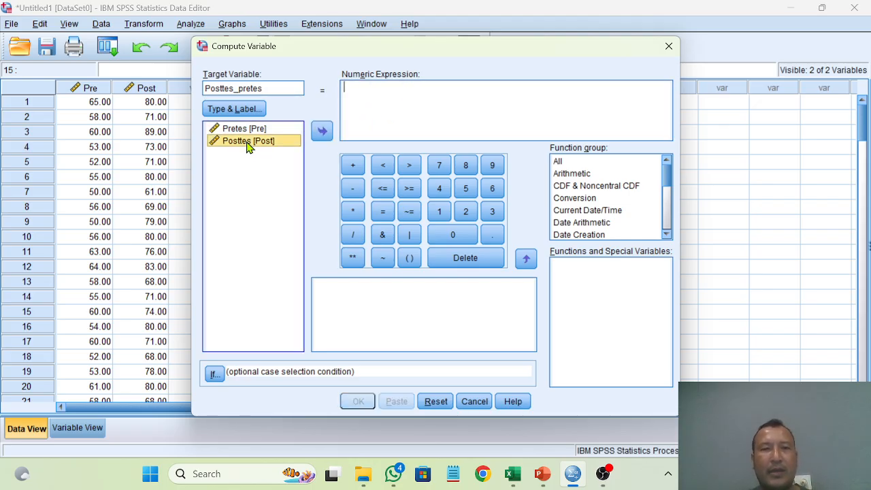
pyautogui.click(321, 132)
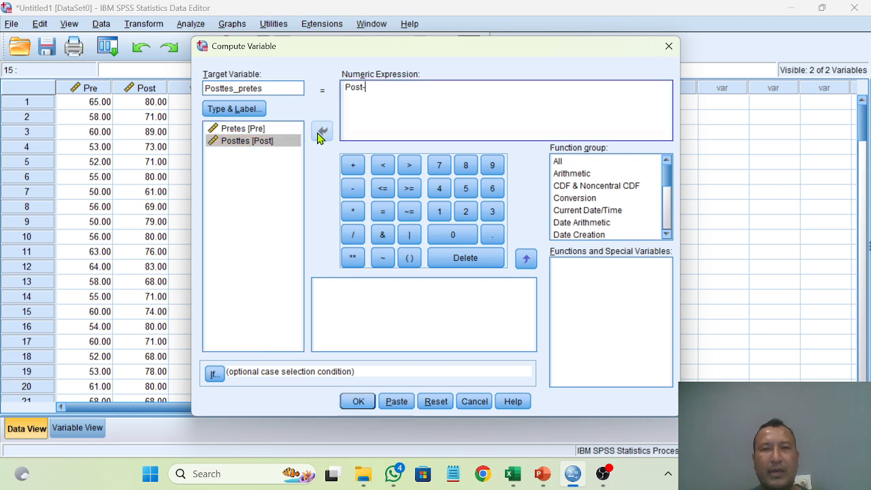
pyautogui.click(246, 130)
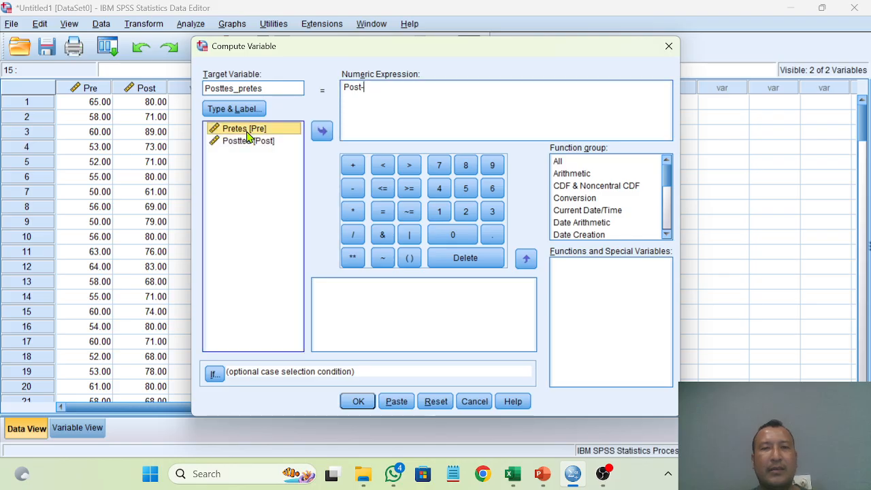
pyautogui.click(322, 132)
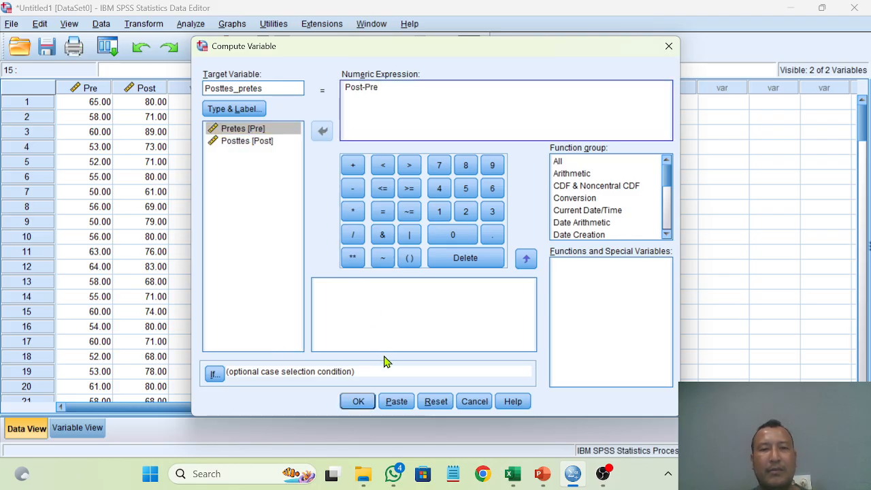
pyautogui.click(359, 404)
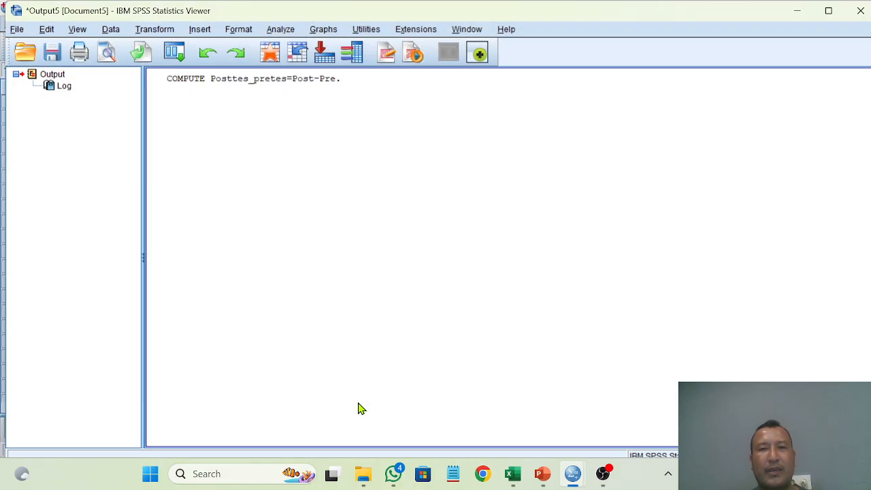
# Step: Check the new Posttes_pretes column in the Data Editor and consult the N-Gain formula slide in PowerPoint again
pyautogui.moveTo(608, 470)
pyautogui.click(541, 436)
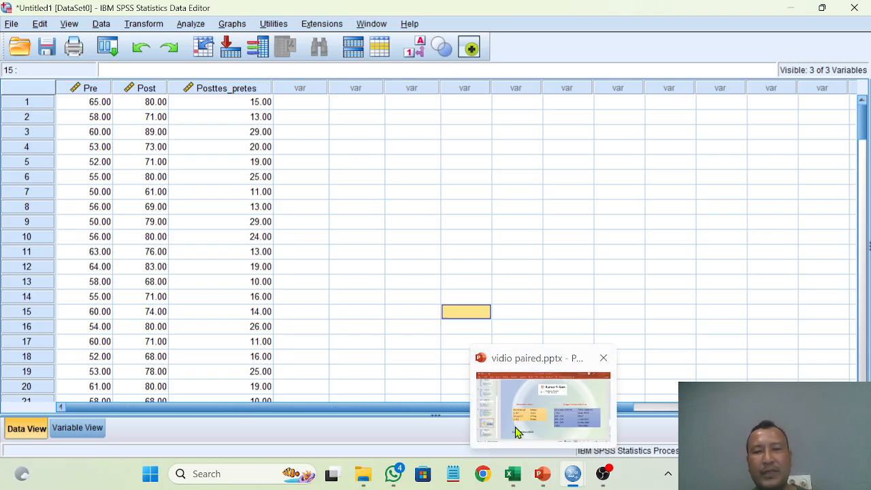
pyautogui.click(543, 473)
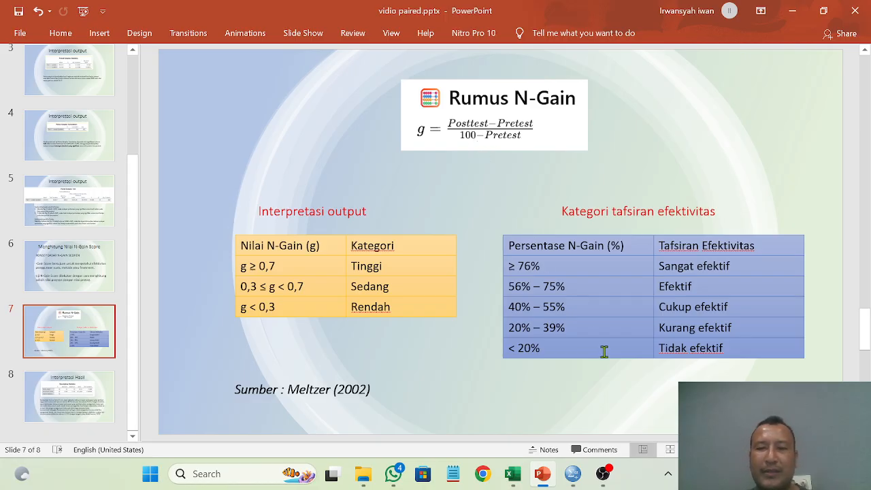
# Step: Back in the SPSS Data Editor, start another Compute Variable with the target variable named nilai_ideal_dikurang_pretes
pyautogui.moveTo(575, 476)
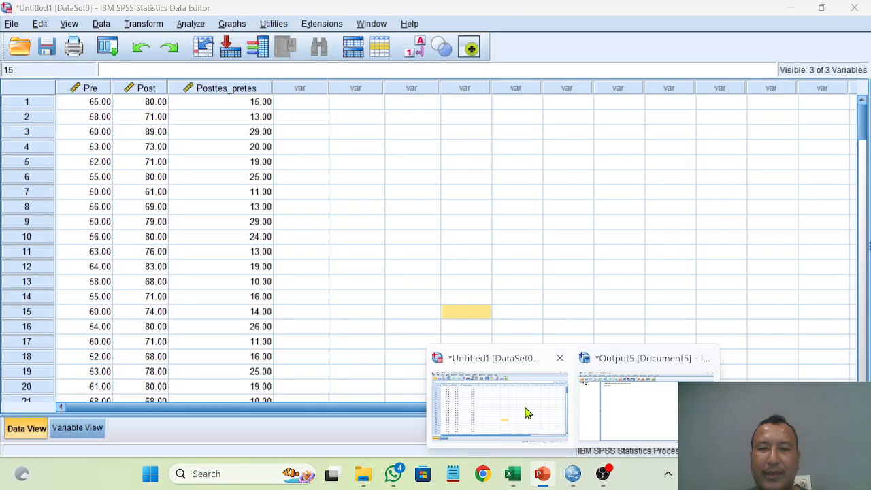
pyautogui.click(524, 413)
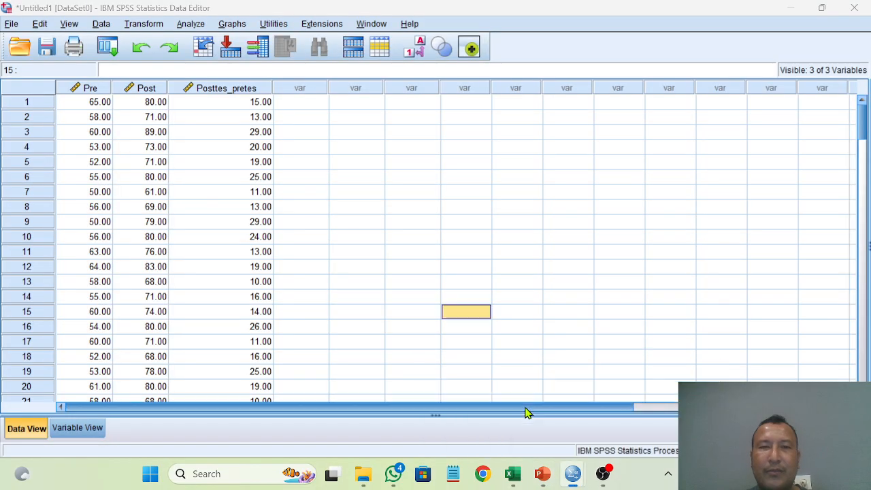
pyautogui.click(143, 27)
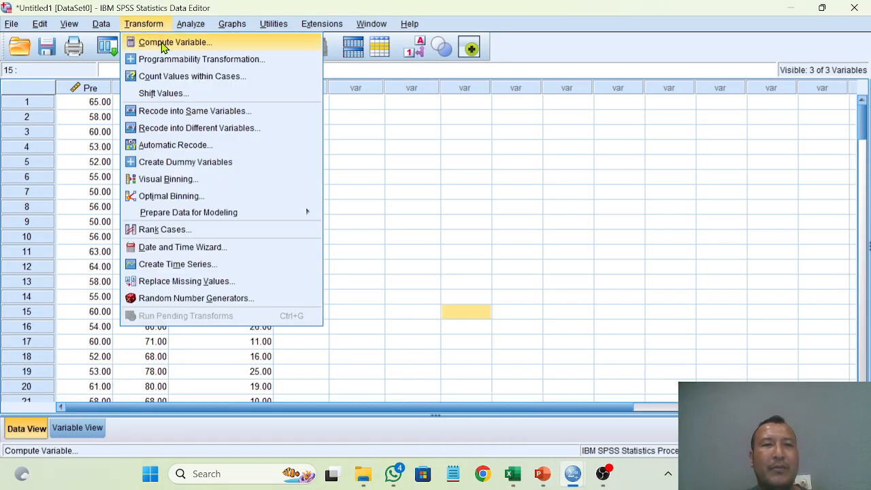
pyautogui.click(163, 43)
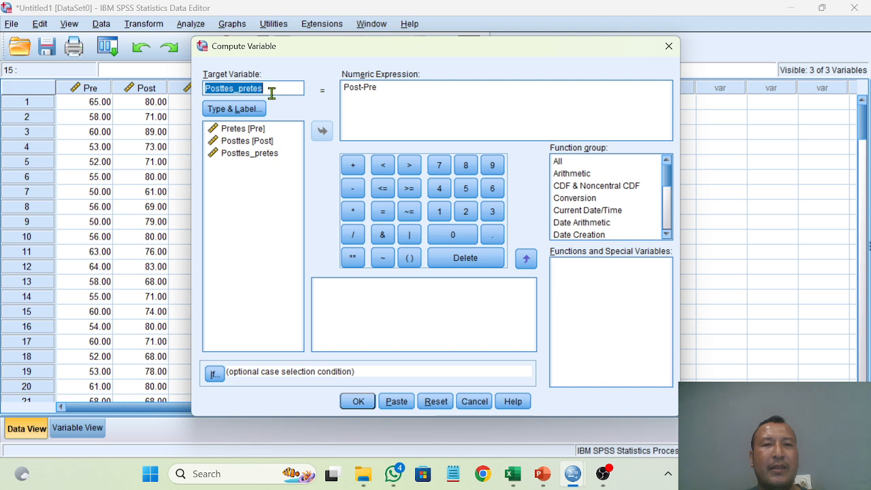
pyautogui.click(275, 93)
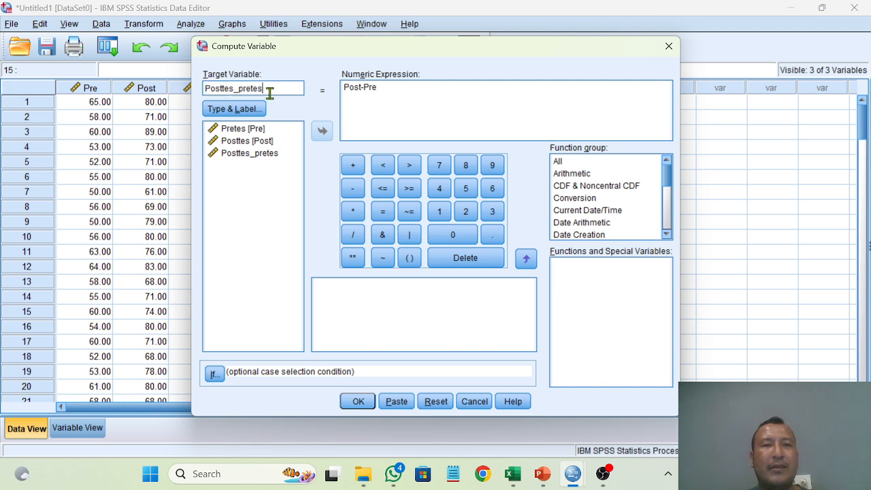
pyautogui.moveTo(270, 93); pyautogui.dragTo(189, 93)
pyautogui.press('BackSpace')
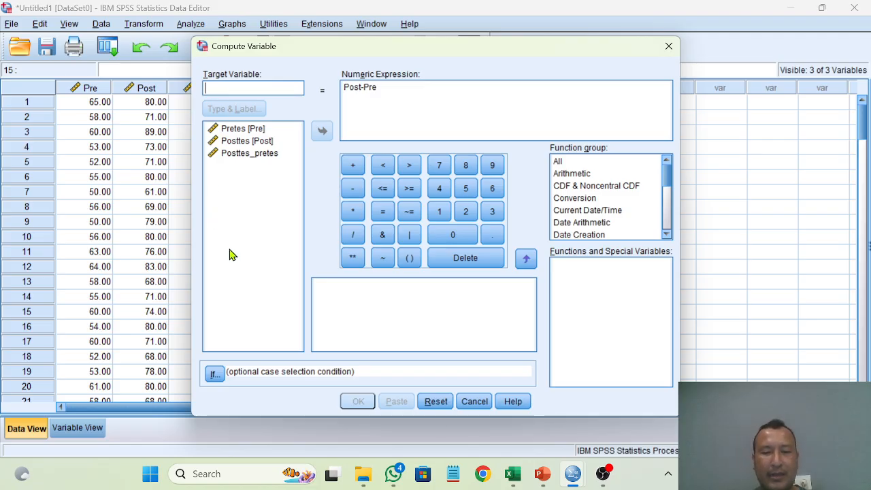
pyautogui.write('nilai')
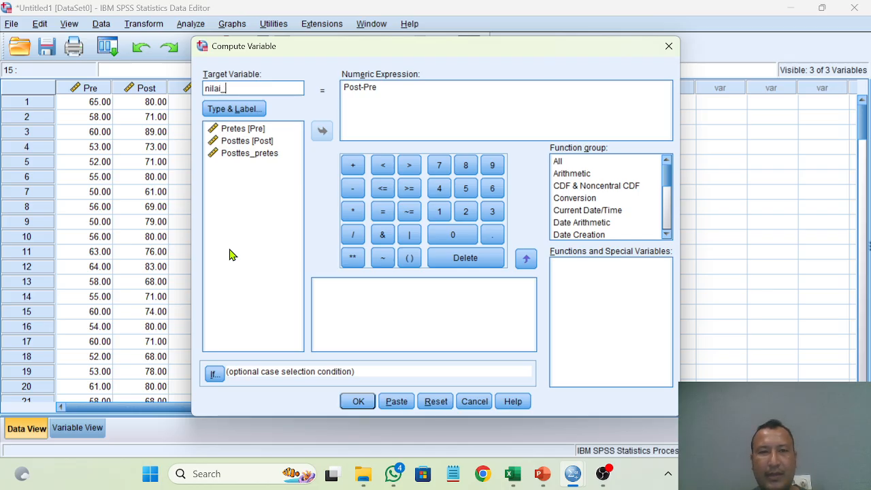
pyautogui.write('_ide')
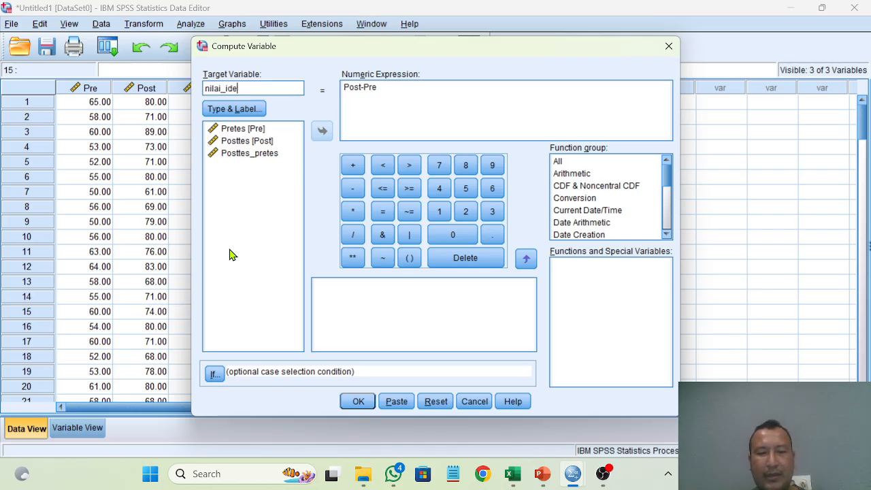
pyautogui.write('al_dikua')
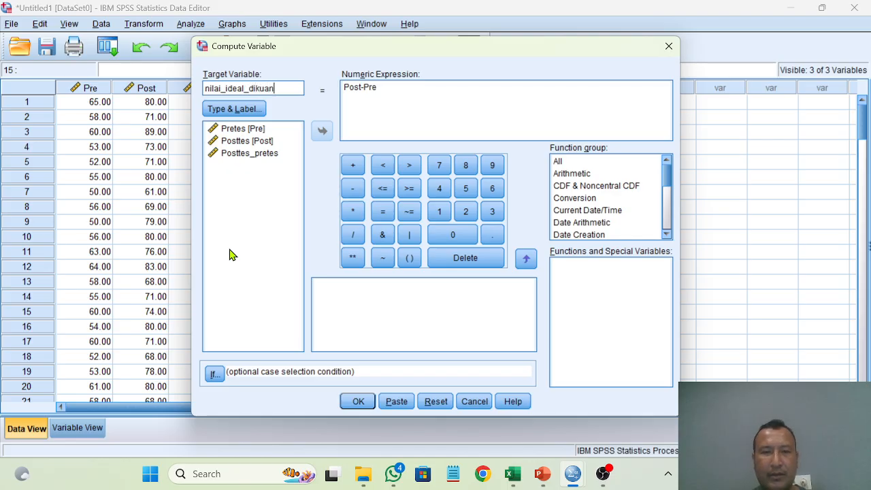
pyautogui.press('BackSpace')
pyautogui.write('rang')
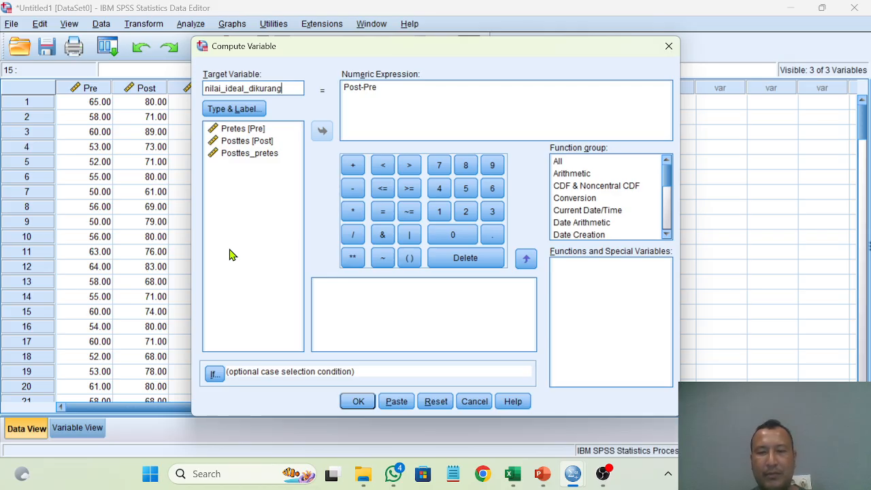
pyautogui.write('_pretes')
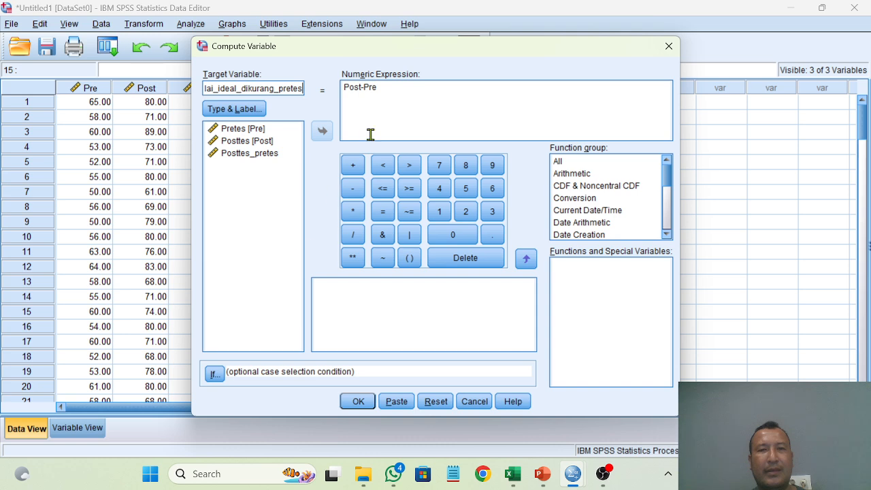
# Step: Replace the numeric expression for nilai_ideal_dikurang_pretes with 100-Pre and run the computation
pyautogui.click(396, 90)
pyautogui.moveTo(396, 90); pyautogui.dragTo(342, 87)
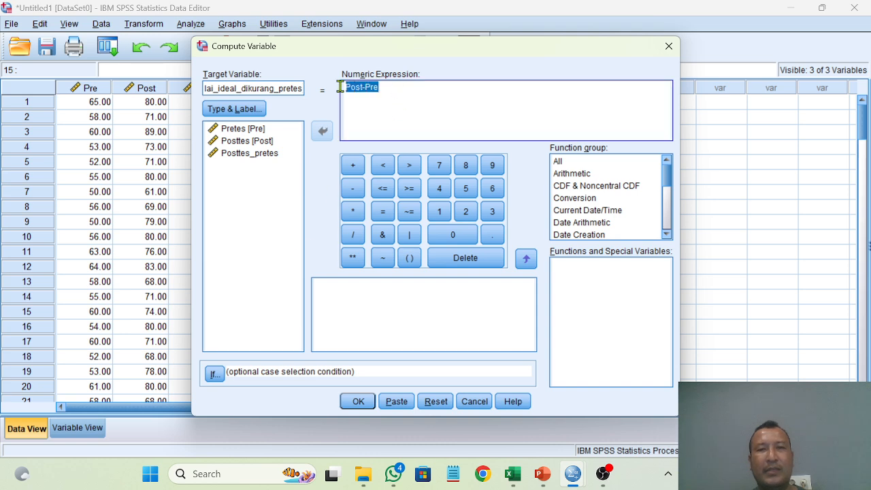
pyautogui.press('Delete')
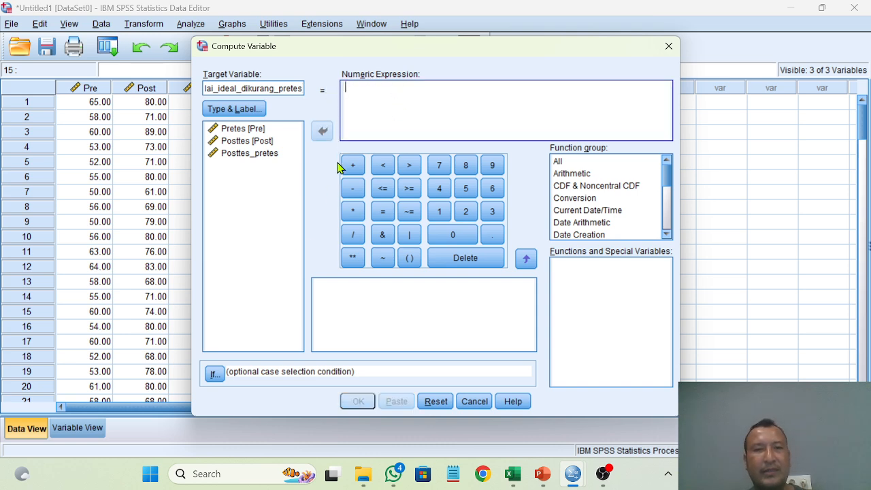
pyautogui.write('100-')
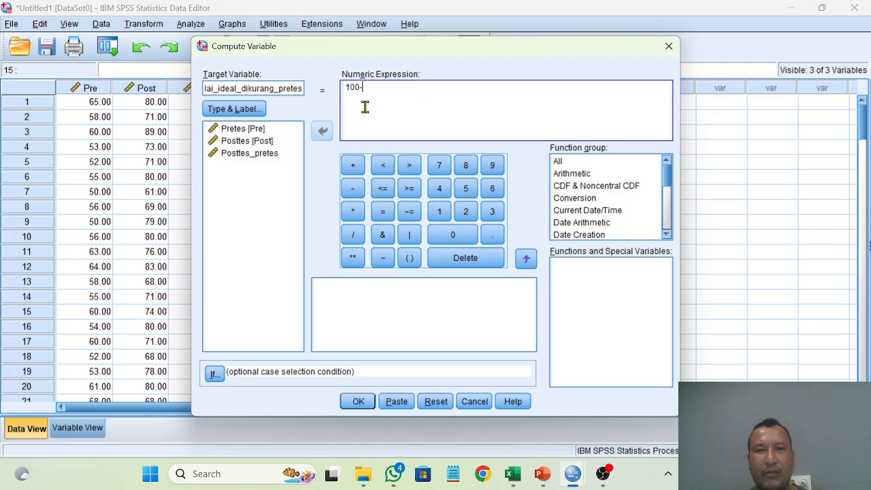
pyautogui.click(251, 132)
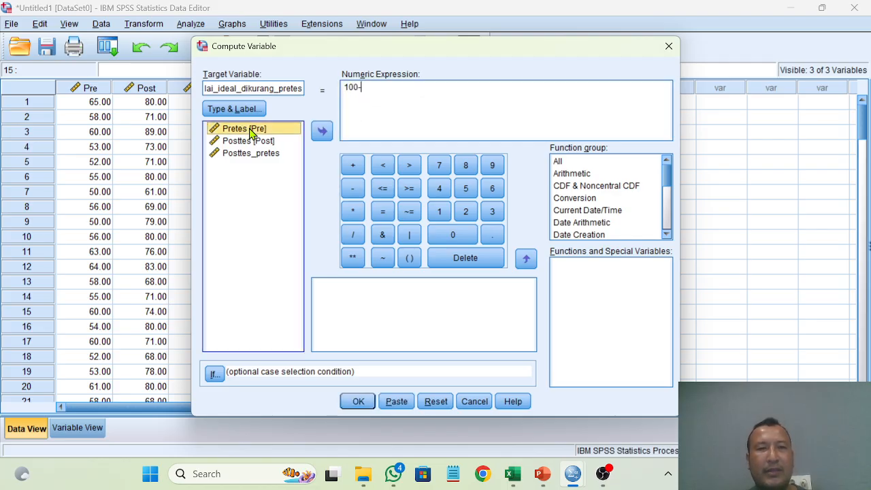
pyautogui.click(321, 131)
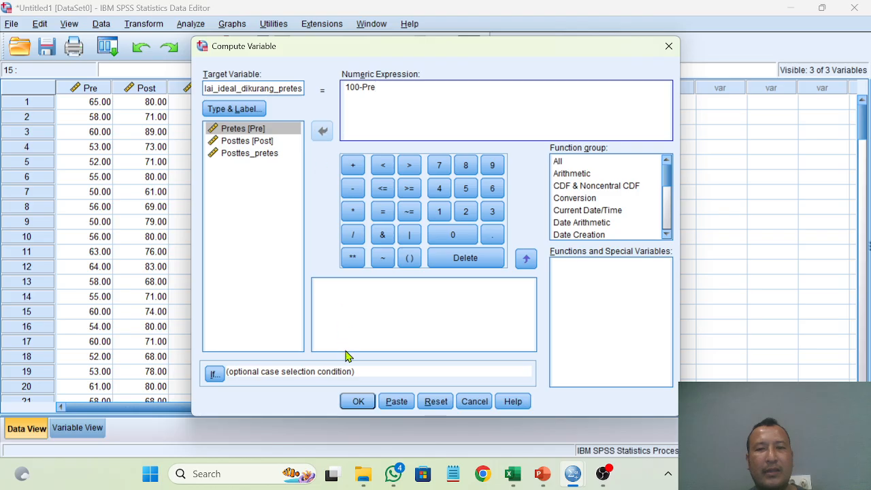
pyautogui.click(355, 401)
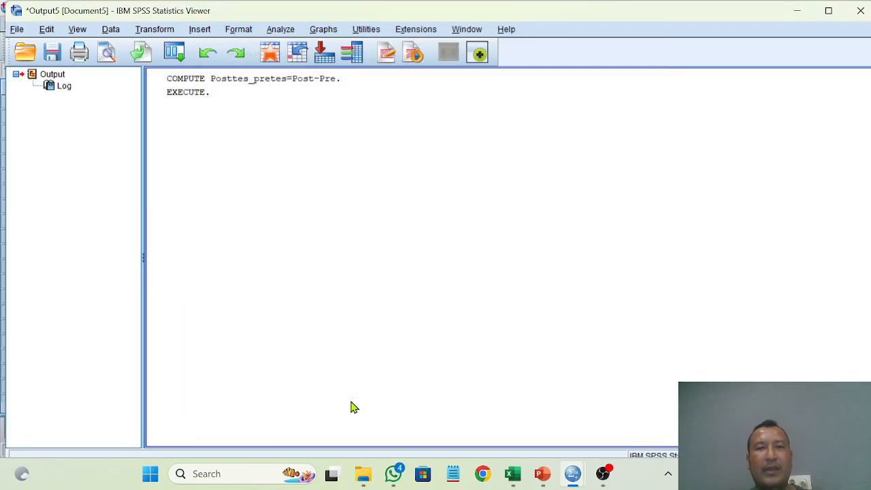
# Step: Check the new nilai_ideal_dikurang_pretes column in the Data Editor and review the N-Gain formula slide in PowerPoint
pyautogui.moveTo(572, 474)
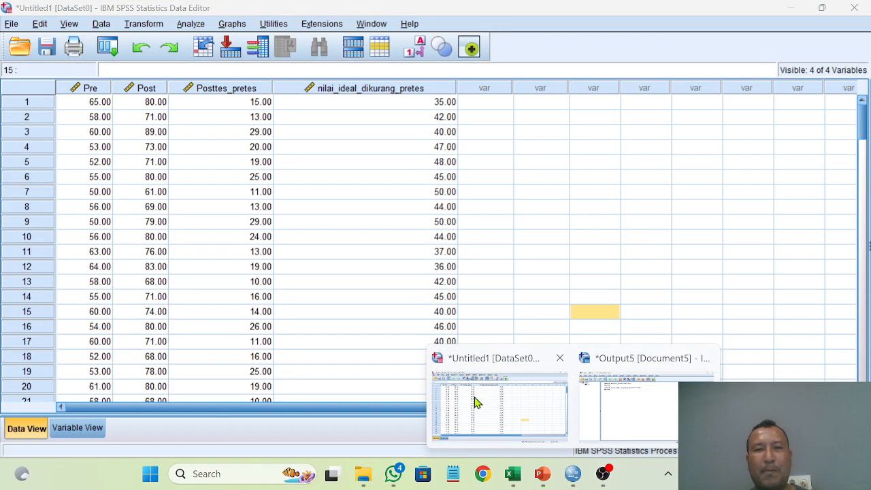
pyautogui.click(475, 403)
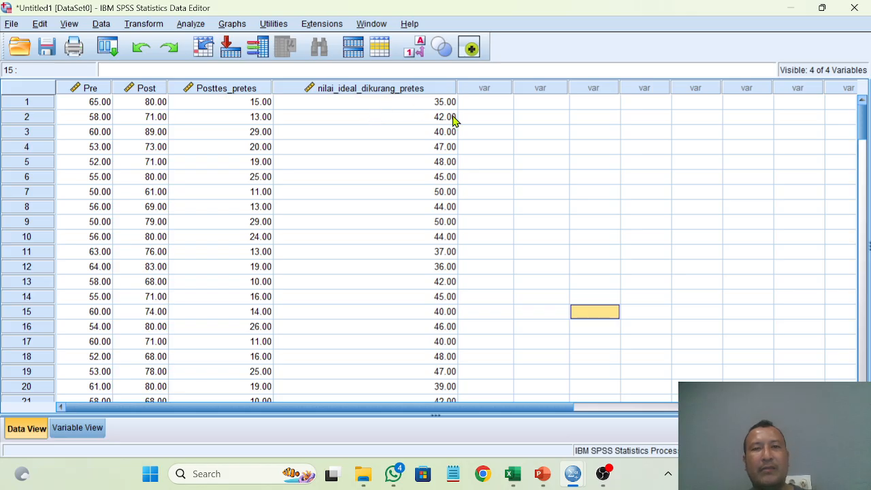
pyautogui.click(545, 478)
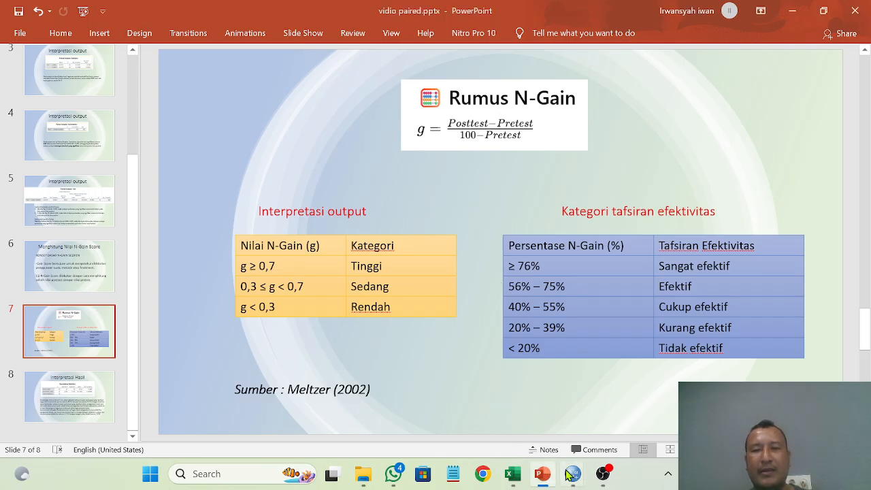
# Step: Switch back to the SPSS Data Editor and start a Compute Variable with the target variable named nilai_ngain
pyautogui.moveTo(572, 474)
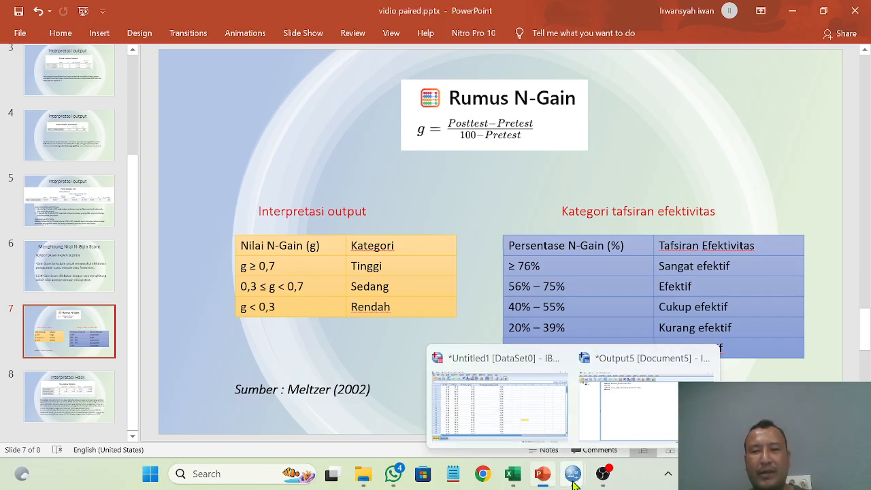
pyautogui.click(525, 418)
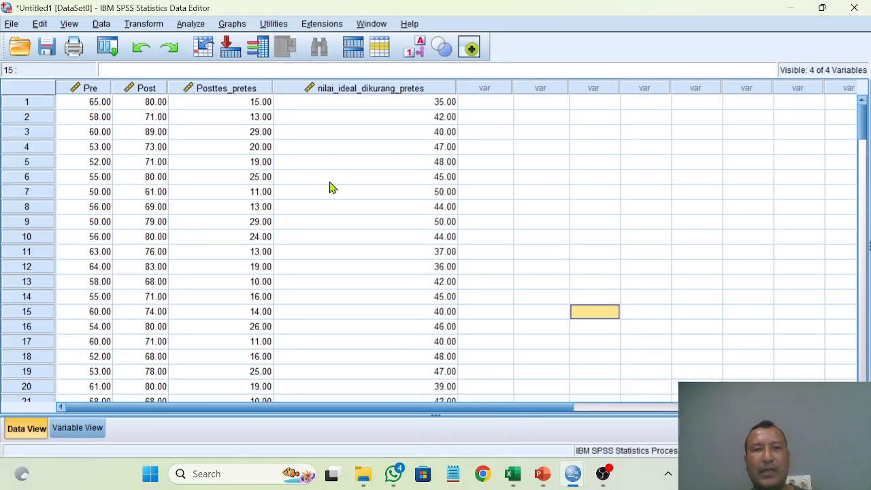
pyautogui.click(142, 26)
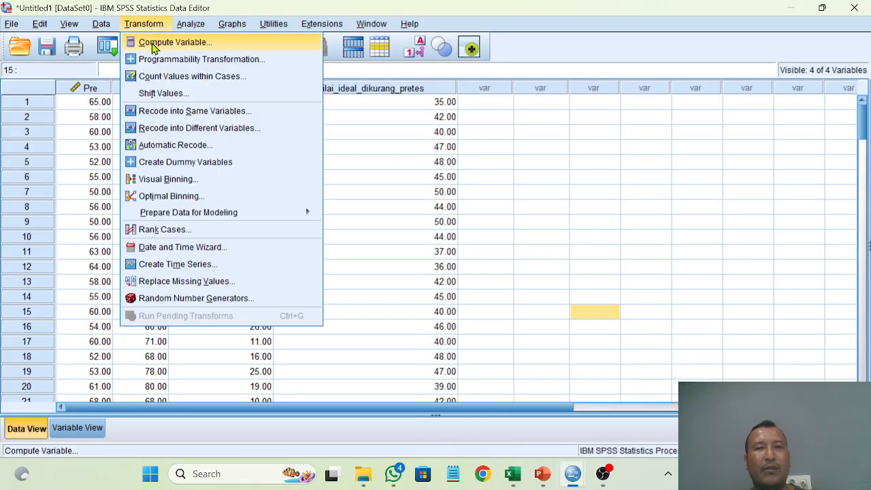
pyautogui.click(153, 43)
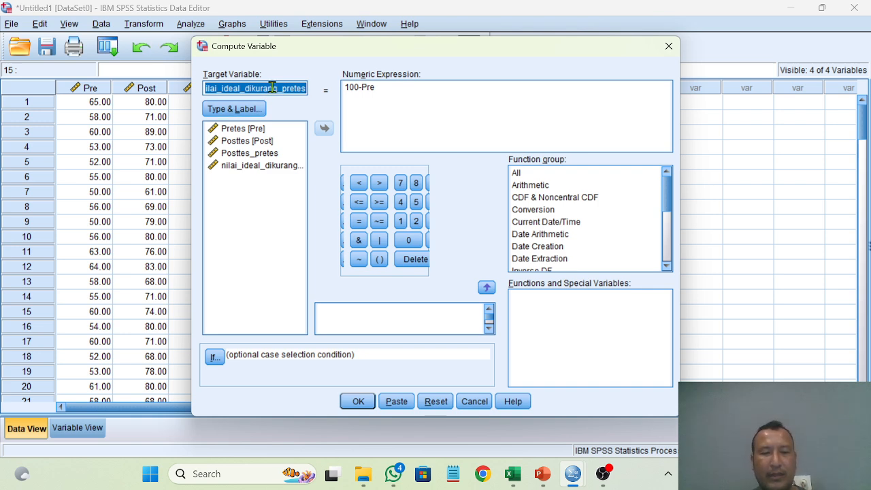
pyautogui.write('nil')
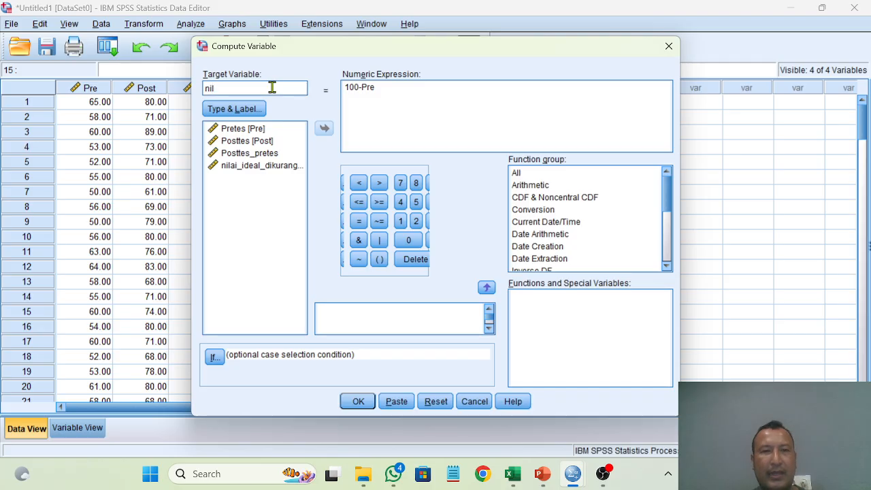
pyautogui.write('ai_ngain')
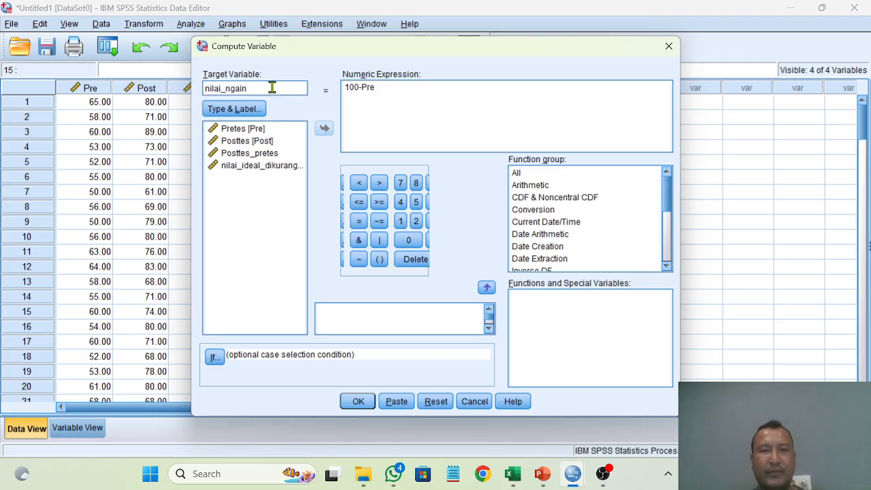
# Step: Replace the numeric expression for nilai_ngain with Posttes_pretes/nilai_ideal_dikurang_pretes
pyautogui.click(405, 94)
pyautogui.doubleClick(347, 88)
pyautogui.press('Delete')
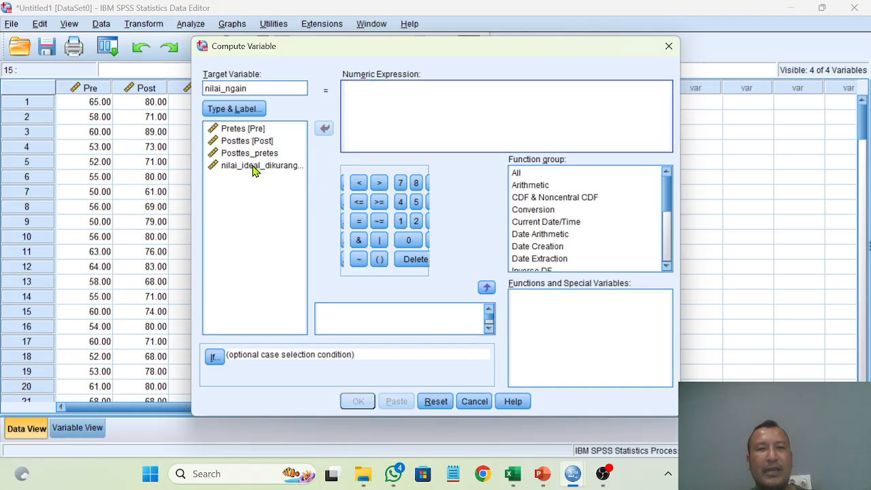
pyautogui.click(248, 154)
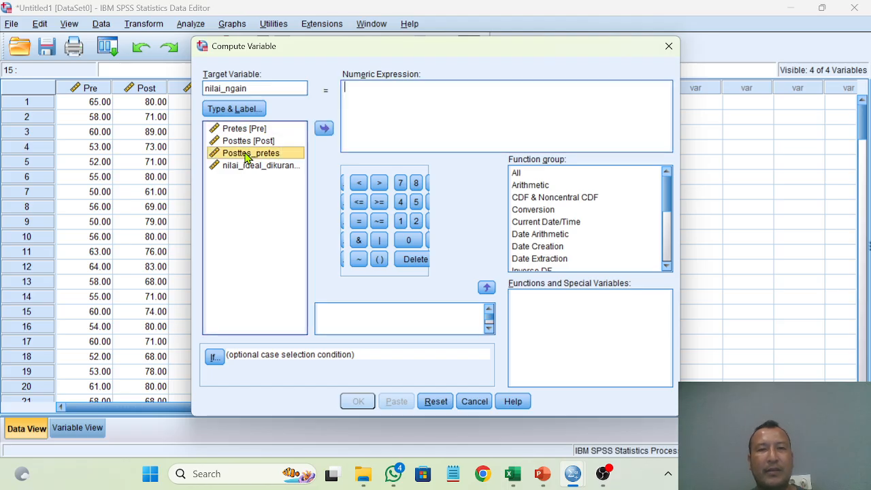
pyautogui.click(324, 129)
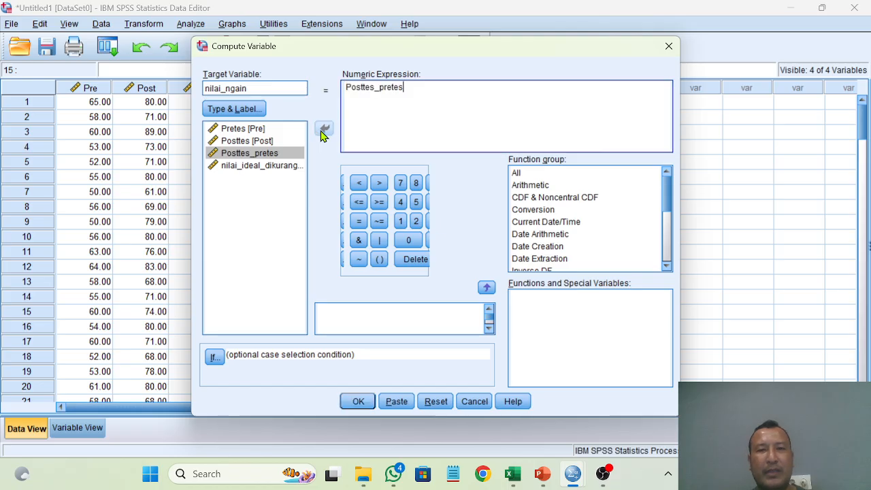
pyautogui.write('/')
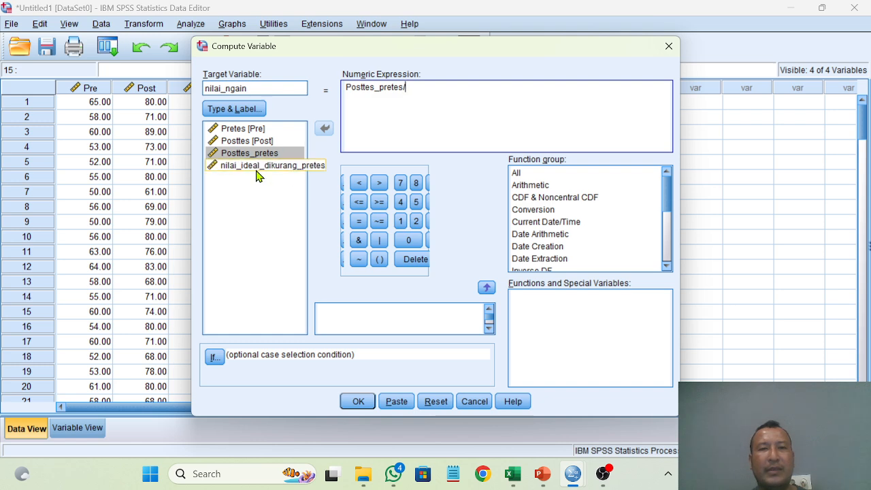
pyautogui.click(250, 174)
pyautogui.click(324, 129)
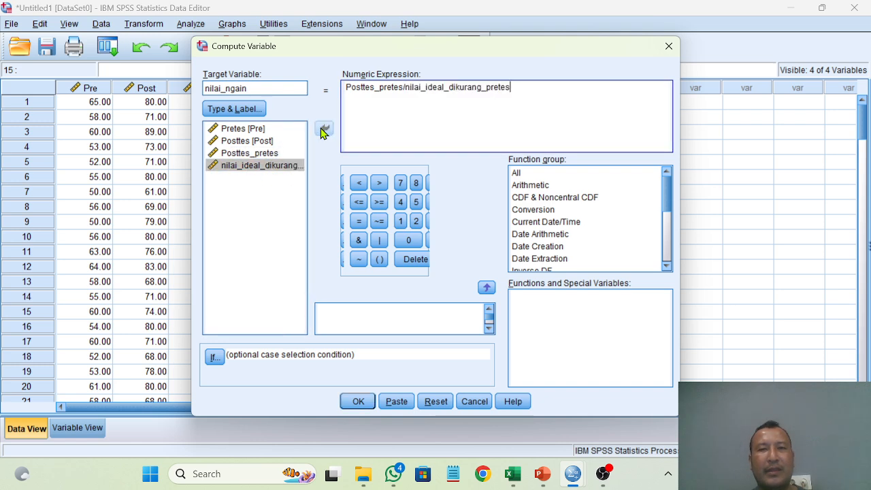
# Step: Compare the expression with the N-Gain formula slide in PowerPoint, and run the nilai_ngain computation back in SPSS
pyautogui.click(533, 453)
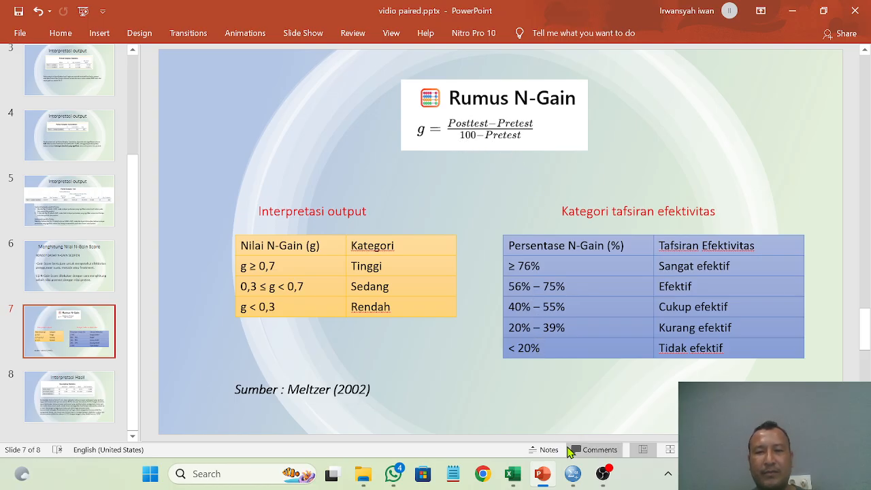
pyautogui.moveTo(573, 474)
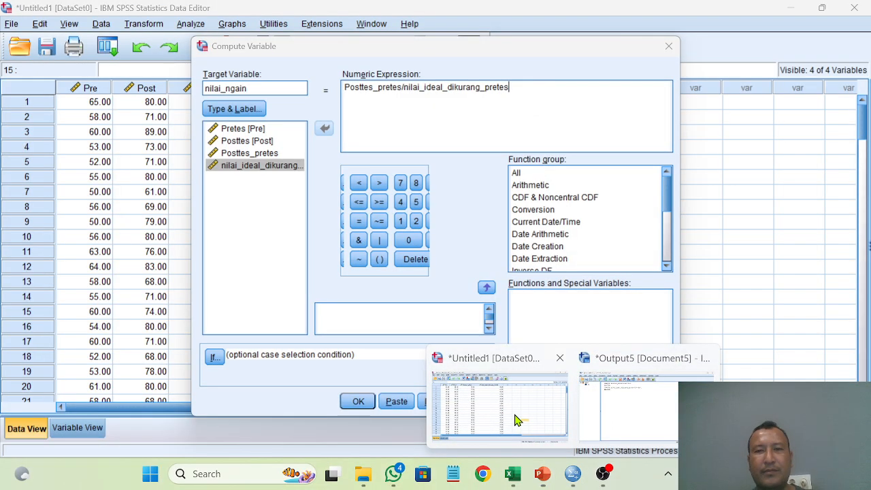
pyautogui.click(514, 415)
pyautogui.click(359, 401)
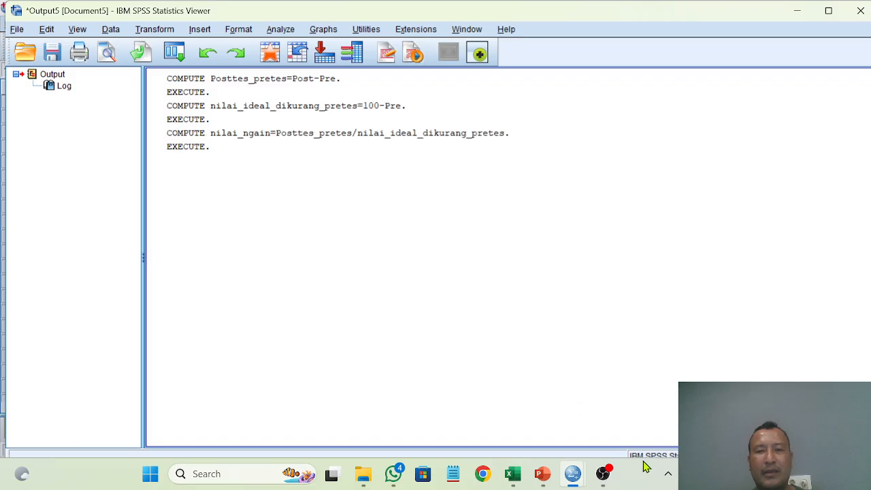
# Step: Return to the Data Editor and start a Compute Variable with the target variable named persentasi_ngain
pyautogui.moveTo(573, 474)
pyautogui.click(505, 399)
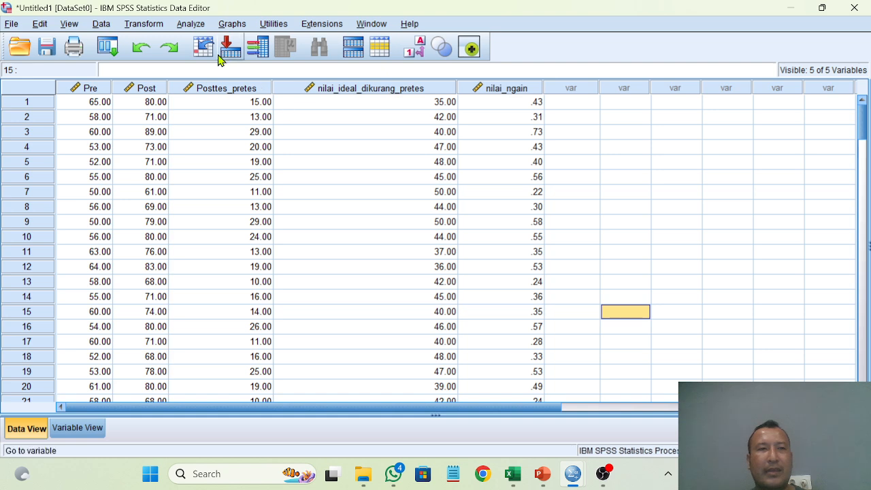
pyautogui.click(155, 26)
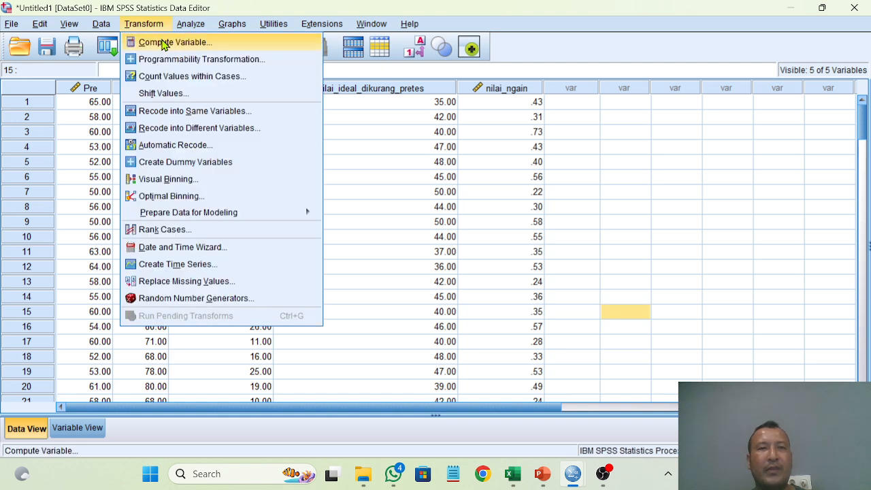
pyautogui.click(163, 42)
pyautogui.click(243, 89)
pyautogui.moveTo(243, 88); pyautogui.dragTo(201, 89)
pyautogui.write('persentasi_ngain')
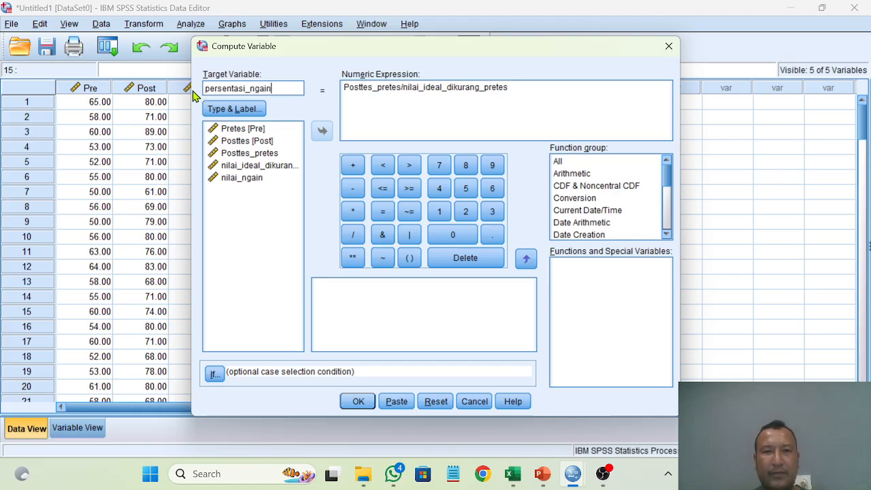
# Step: Replace the numeric expression for persentasi_ngain with nilai_ngain*100 and run the computation
pyautogui.click(529, 91)
pyautogui.doubleClick(521, 89)
pyautogui.moveTo(405, 87); pyautogui.dragTo(336, 84)
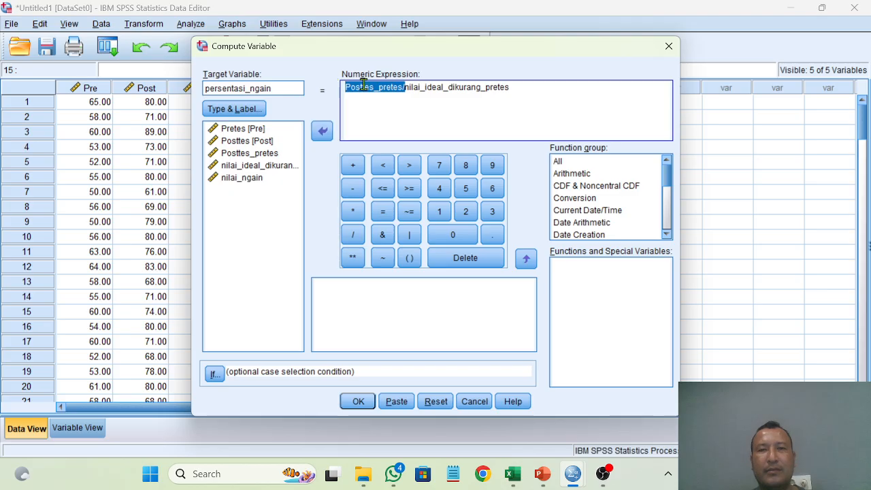
pyautogui.click(559, 93)
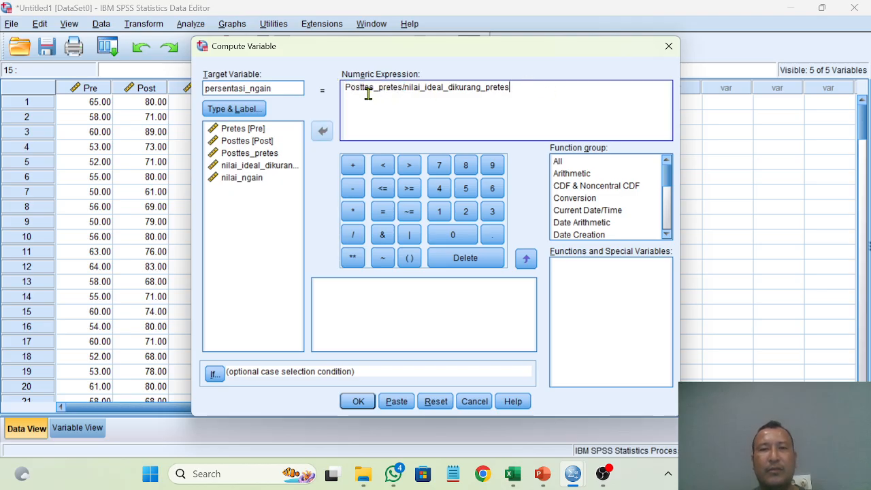
pyautogui.keyDown('shift'); pyautogui.click(340, 87); pyautogui.keyUp('shift')
pyautogui.press('BackSpace')
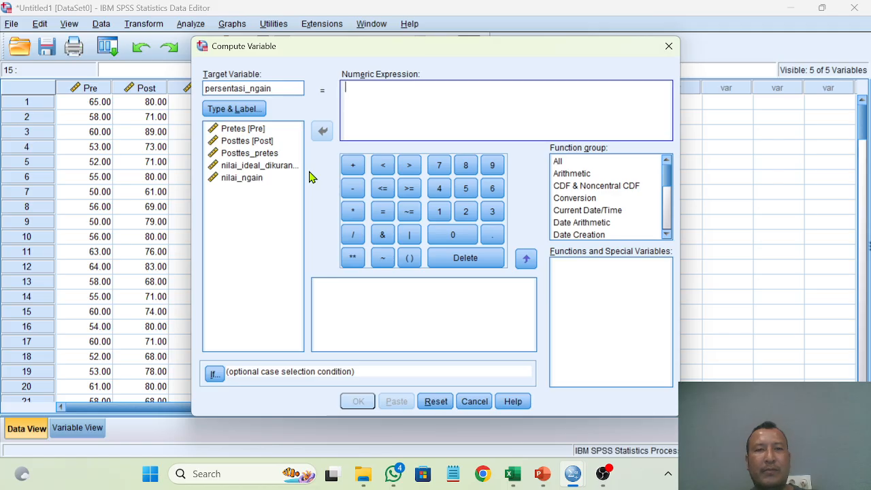
pyautogui.click(249, 181)
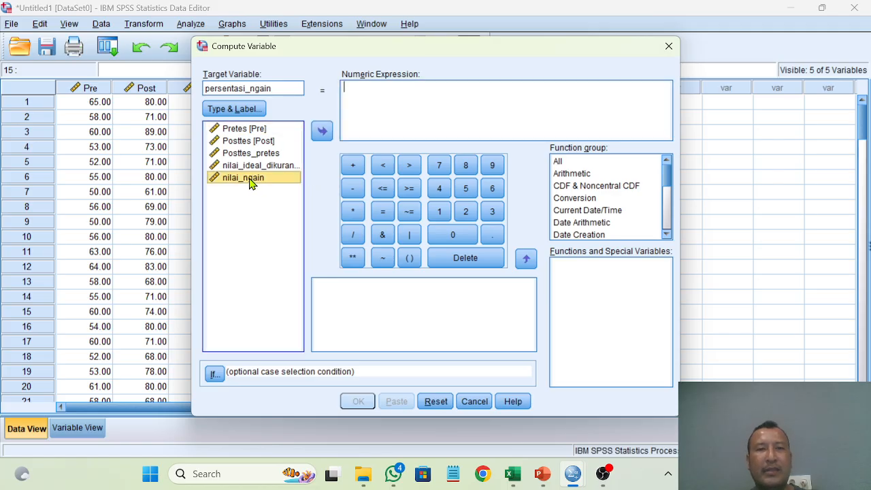
pyautogui.click(321, 131)
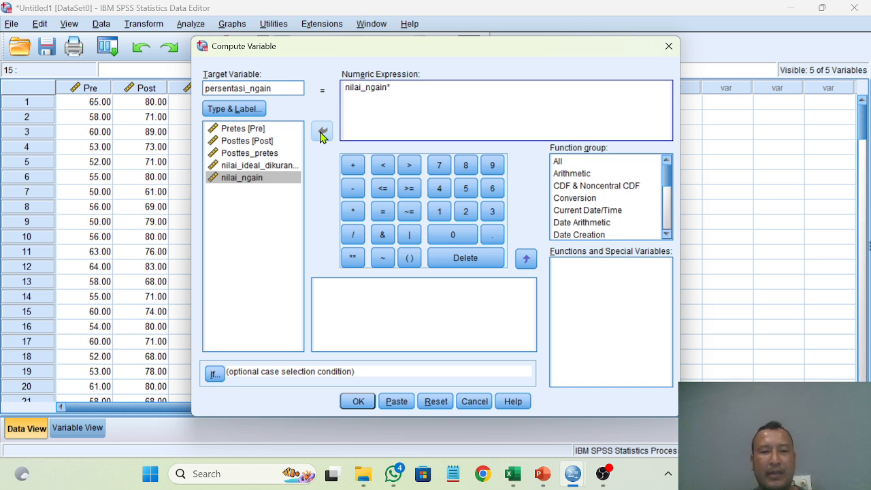
pyautogui.click(352, 407)
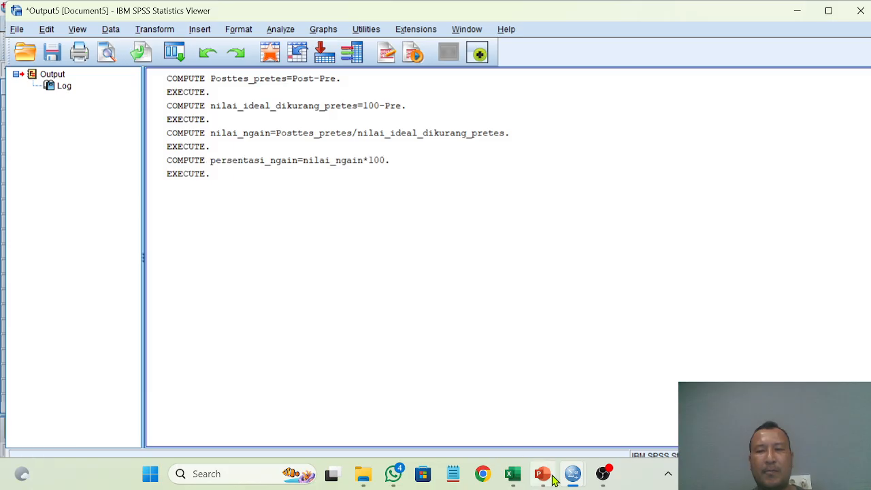
# Step: Return to the Data Editor and run Descriptives on the variables nilai_ngain and persentasi_ngain
pyautogui.moveTo(572, 474)
pyautogui.click(517, 416)
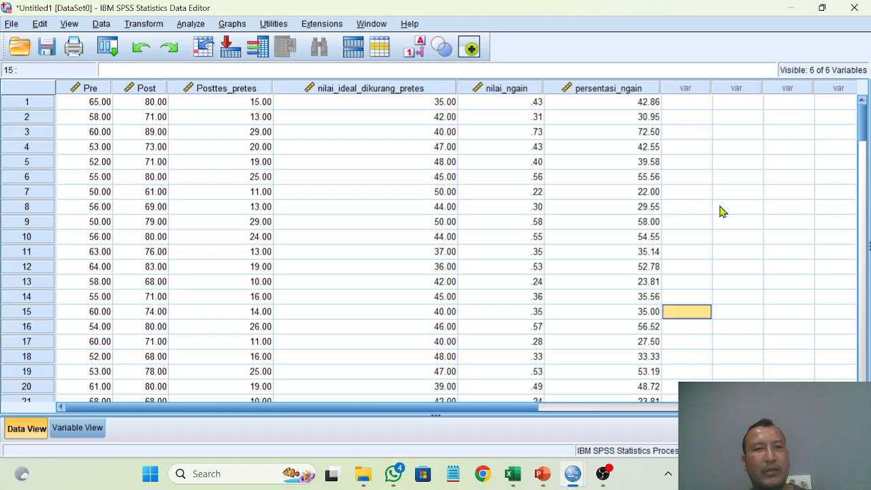
pyautogui.click(189, 28)
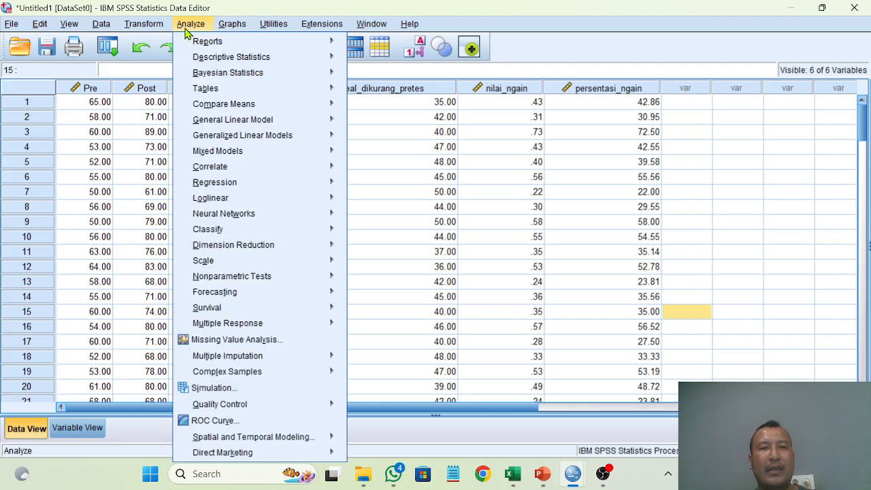
pyautogui.moveTo(247, 63)
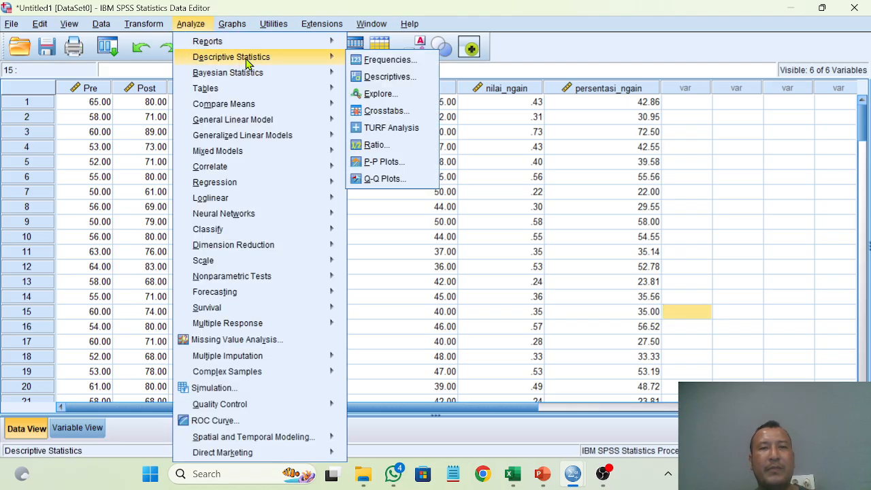
pyautogui.click(384, 78)
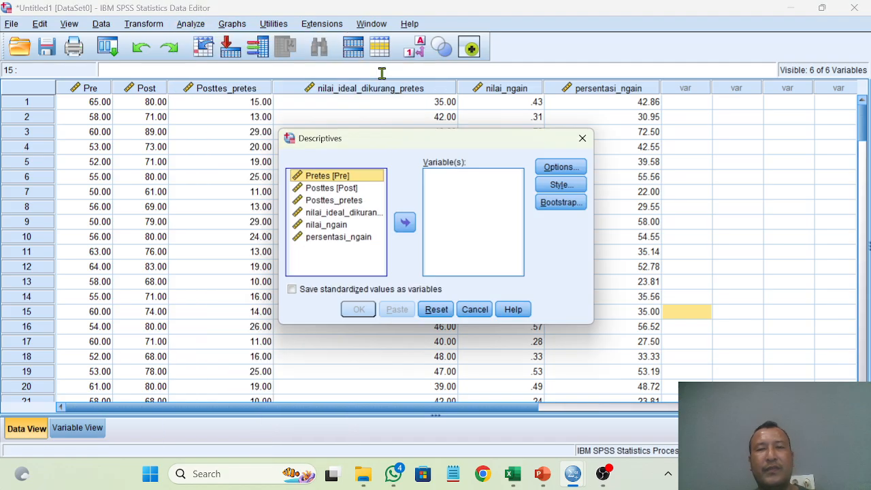
pyautogui.click(334, 230)
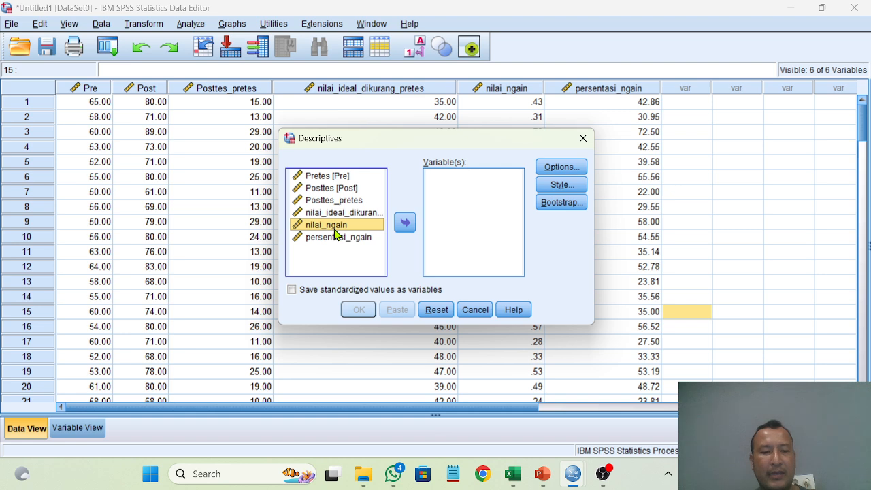
pyautogui.keyDown('shift'); pyautogui.click(334, 239); pyautogui.keyUp('shift')
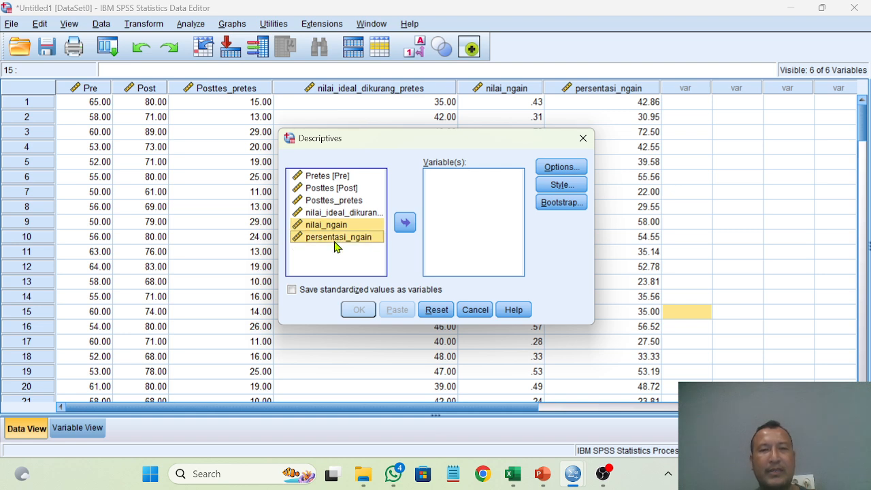
pyautogui.click(405, 224)
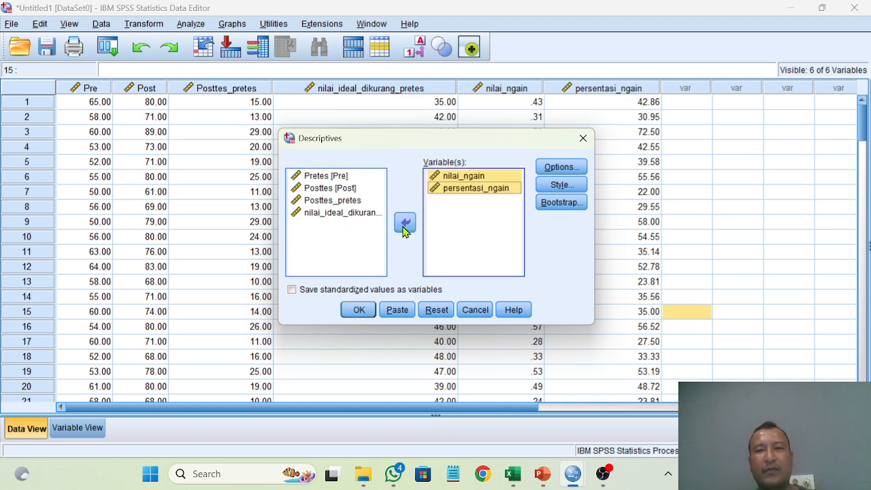
pyautogui.click(360, 310)
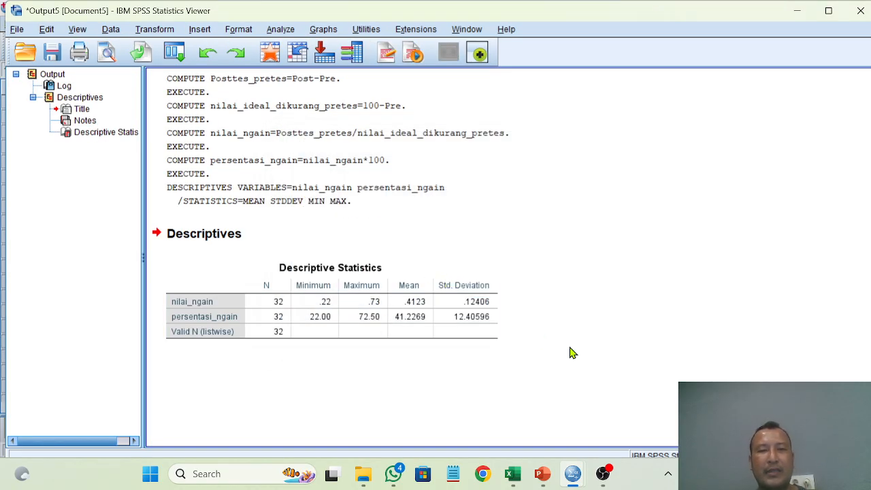
# Step: Switch to the vidio paired.pptx presentation in PowerPoint and read the Interpretasi Hasil slide to interpret the N-Gain output
pyautogui.moveTo(545, 473)
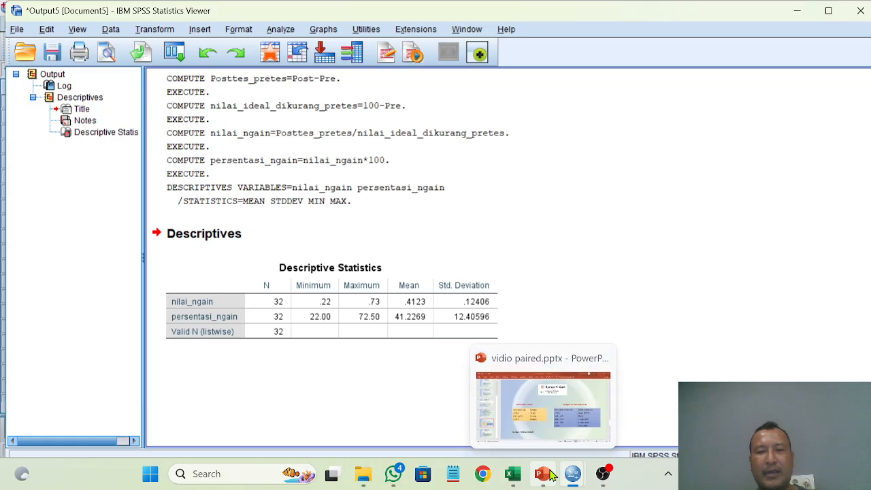
pyautogui.click(519, 425)
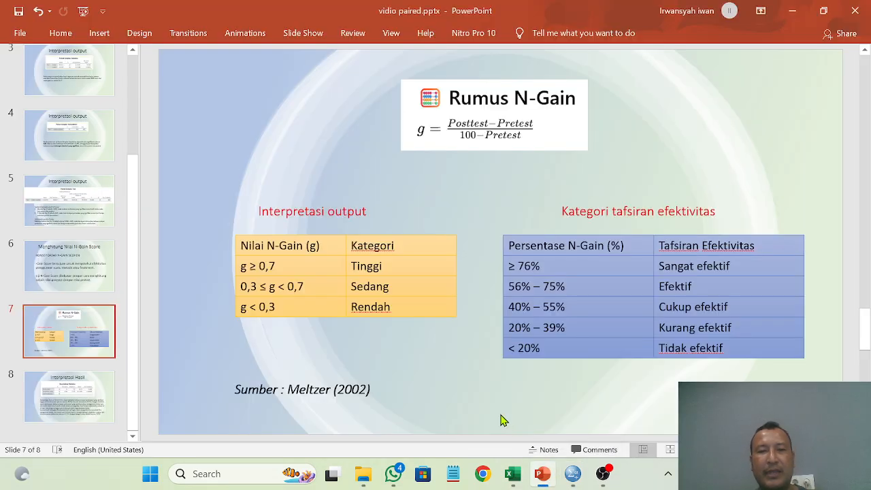
pyautogui.click(70, 403)
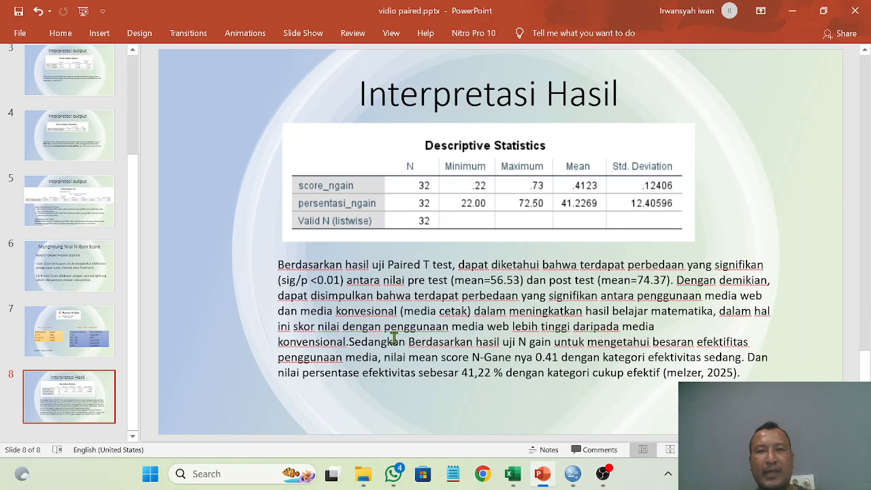